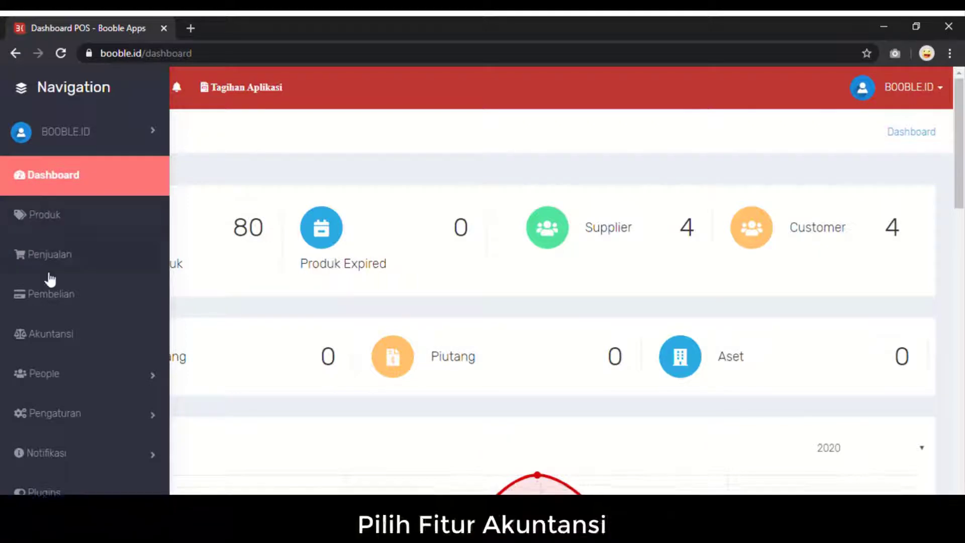
# Open a new expense form in the Biaya feature of the Akuntansi module.
pyautogui.click(116, 349)
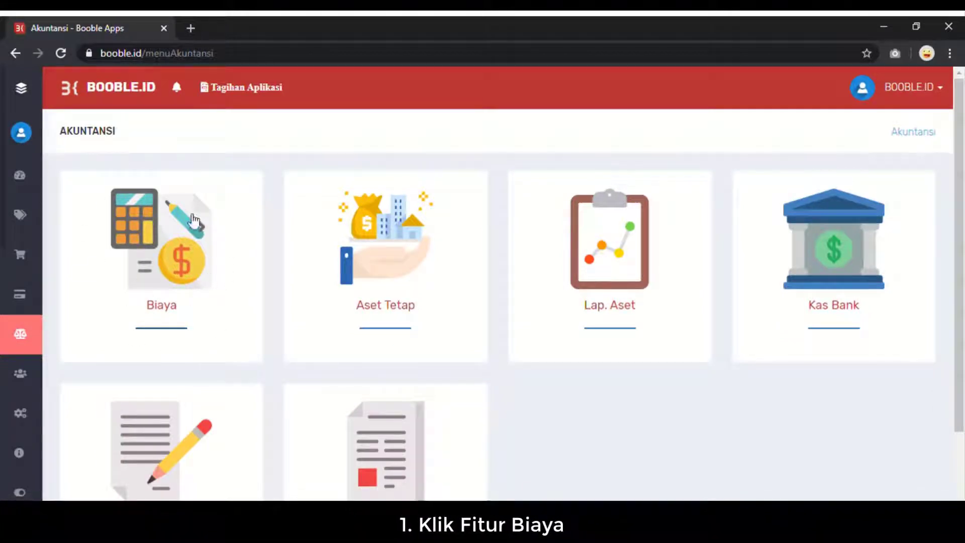
pyautogui.click(174, 269)
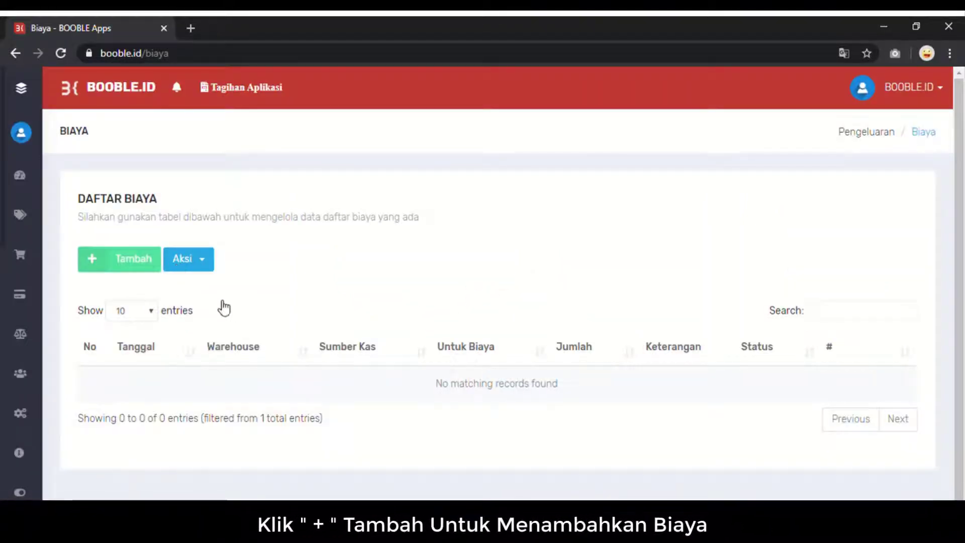
pyautogui.click(149, 266)
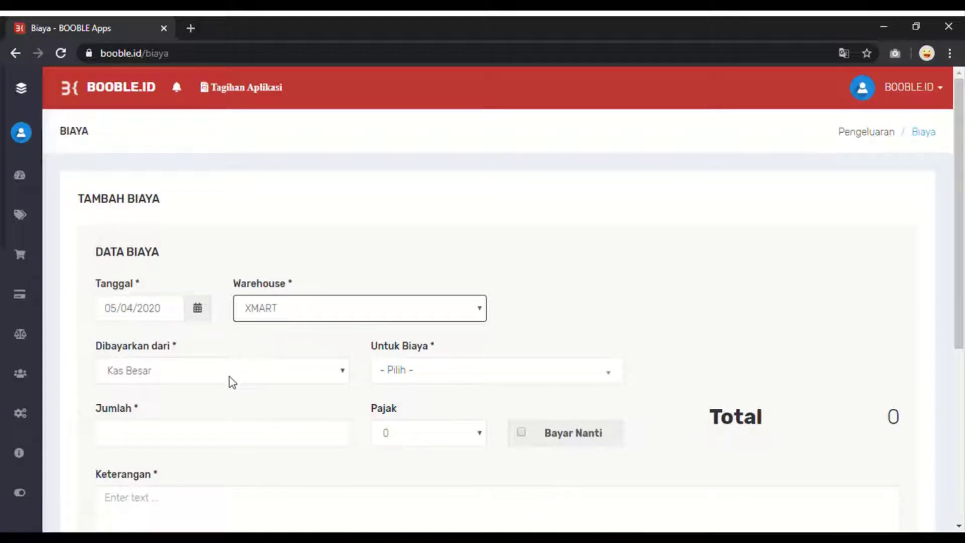
# Fill in the expense data as paid from Kas Besar for 6-60101 - Gaji, with amount 4.000.000 and tax 0.
pyautogui.press('Tab')
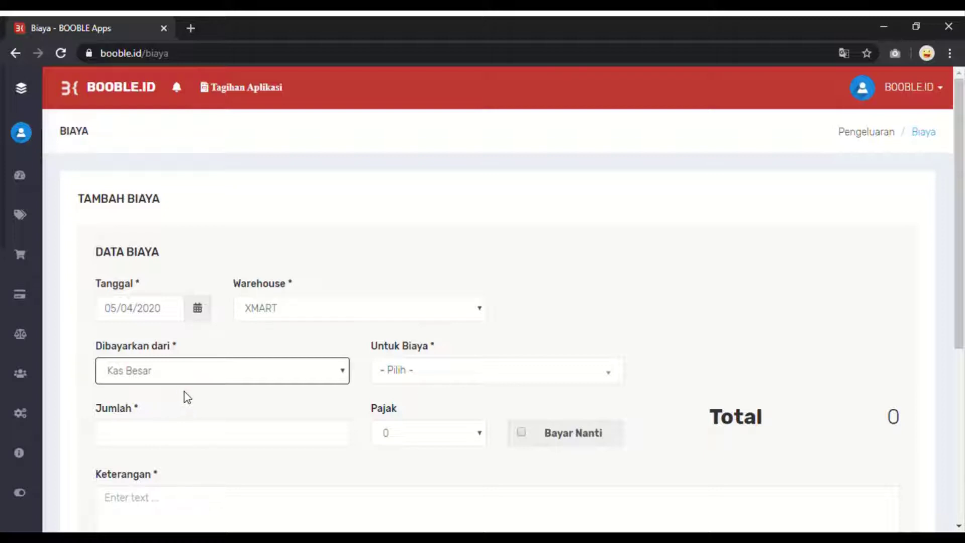
pyautogui.click(447, 377)
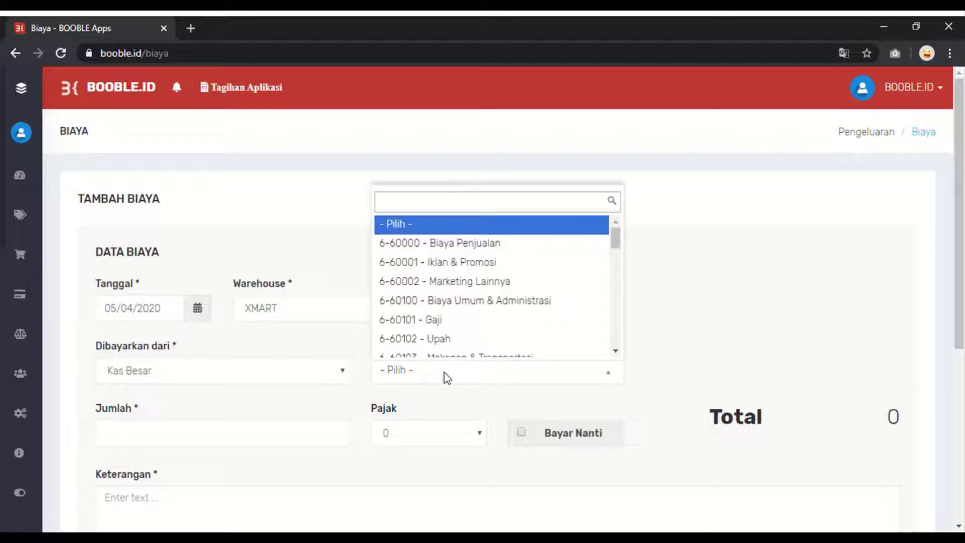
pyautogui.click(466, 321)
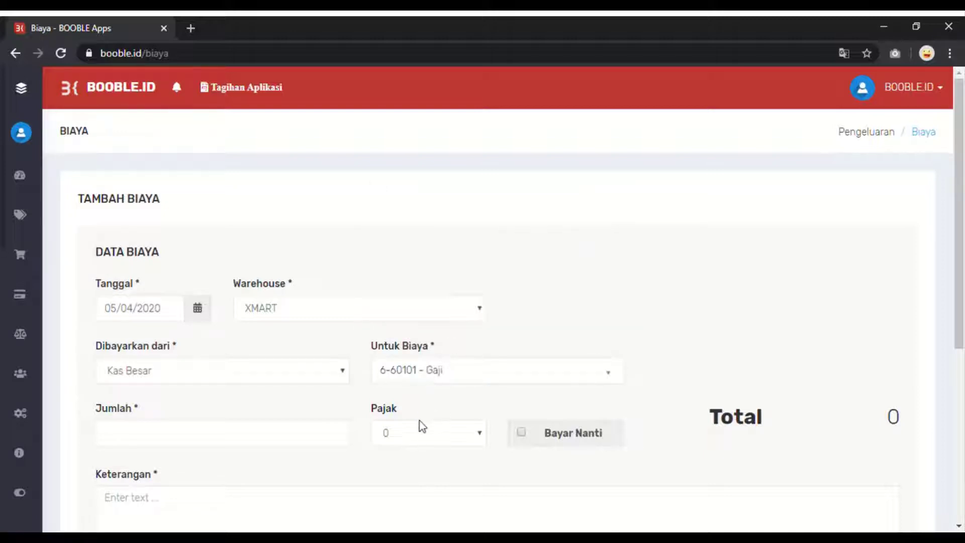
pyautogui.click(309, 441)
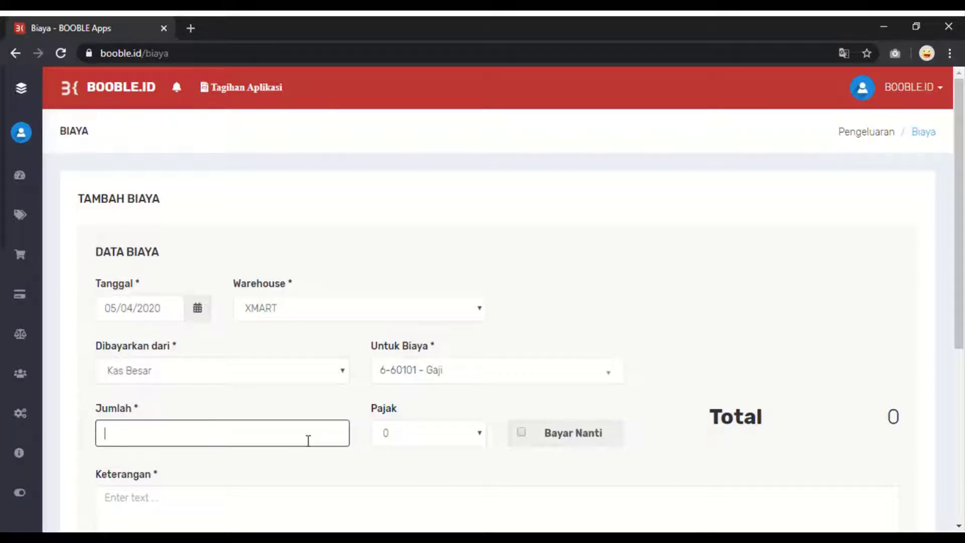
pyautogui.write('4.000.00')
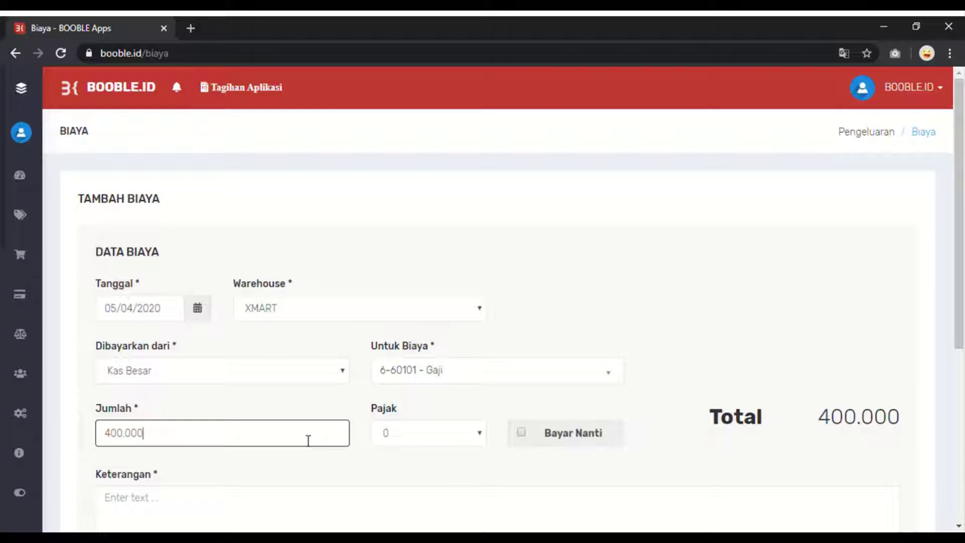
pyautogui.write('0')
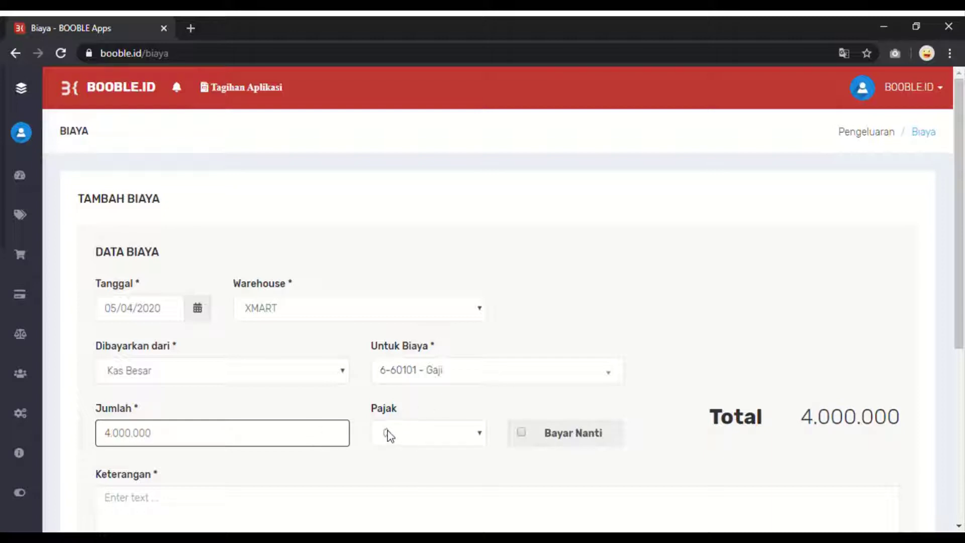
pyautogui.click(463, 438)
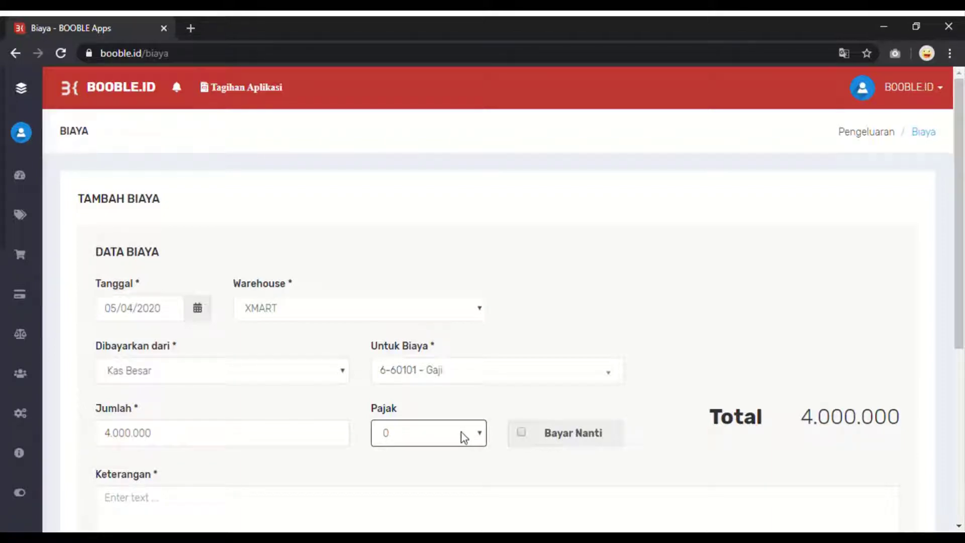
# Enter the expense description "GAJI KARYAWAN A" and save the expense.
pyautogui.scroll(-2, 406, 487)
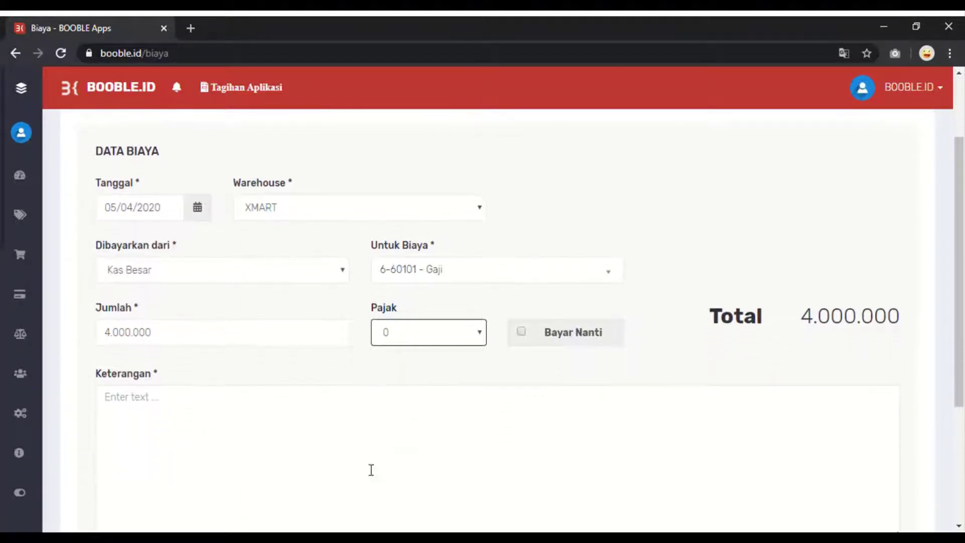
pyautogui.click(338, 470)
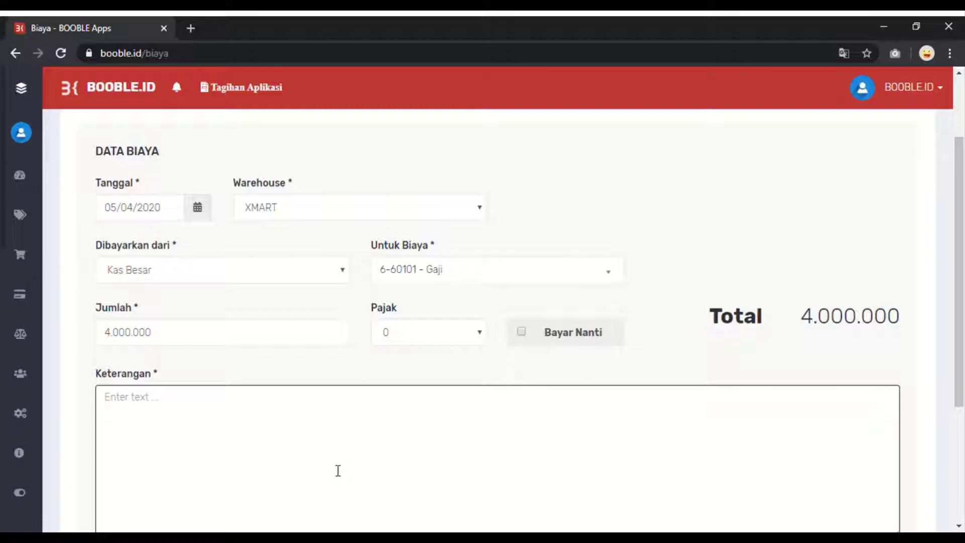
pyautogui.write('GAJI KARYAWAN')
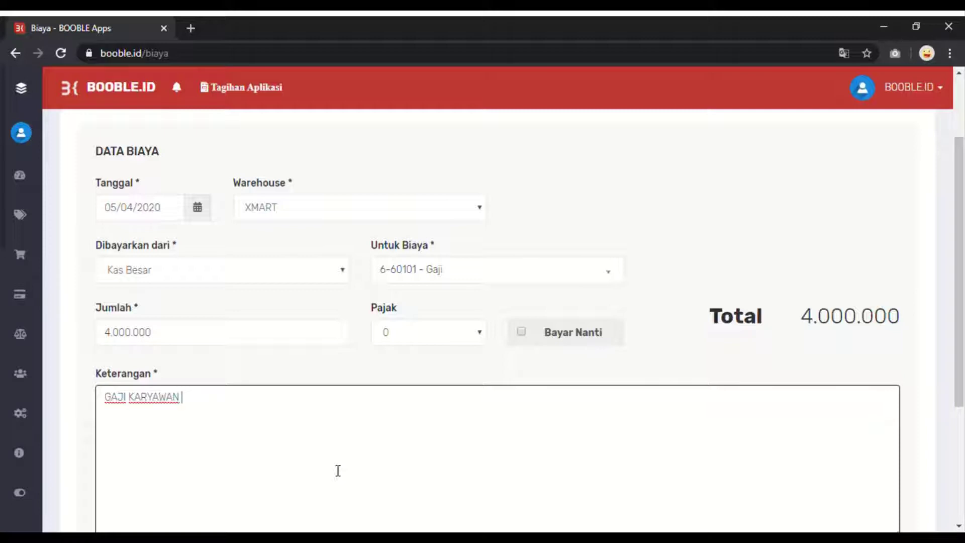
pyautogui.write('A')
pyautogui.scroll(-3, 337, 470)
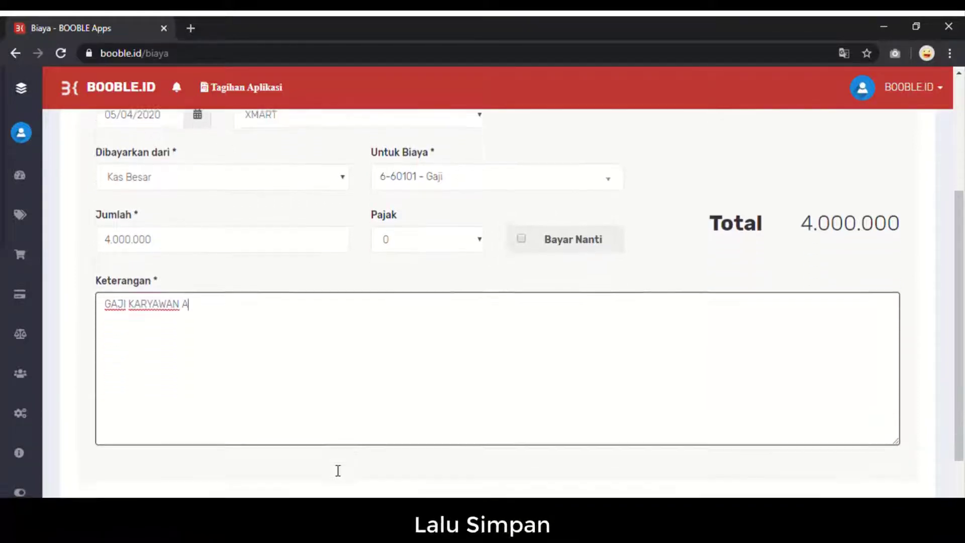
pyautogui.click(233, 490)
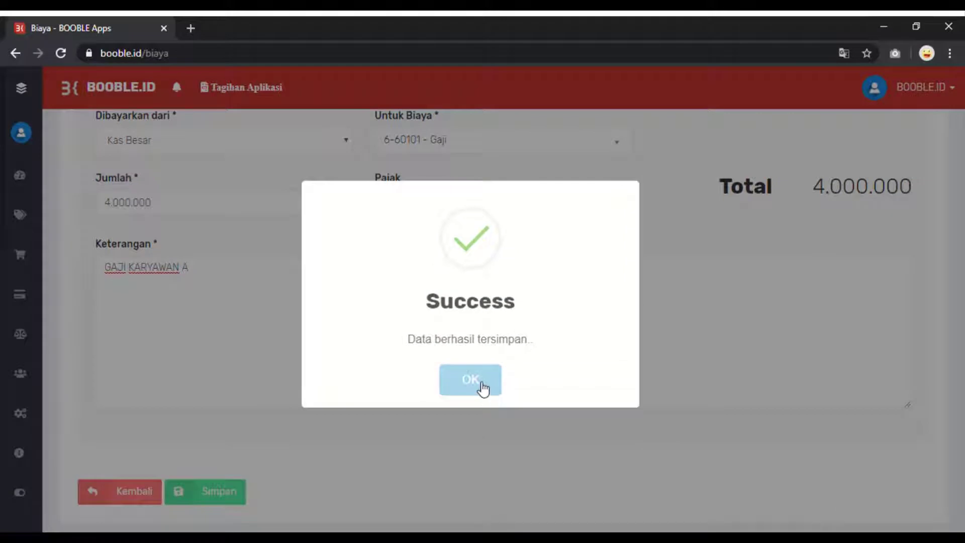
pyautogui.click(480, 389)
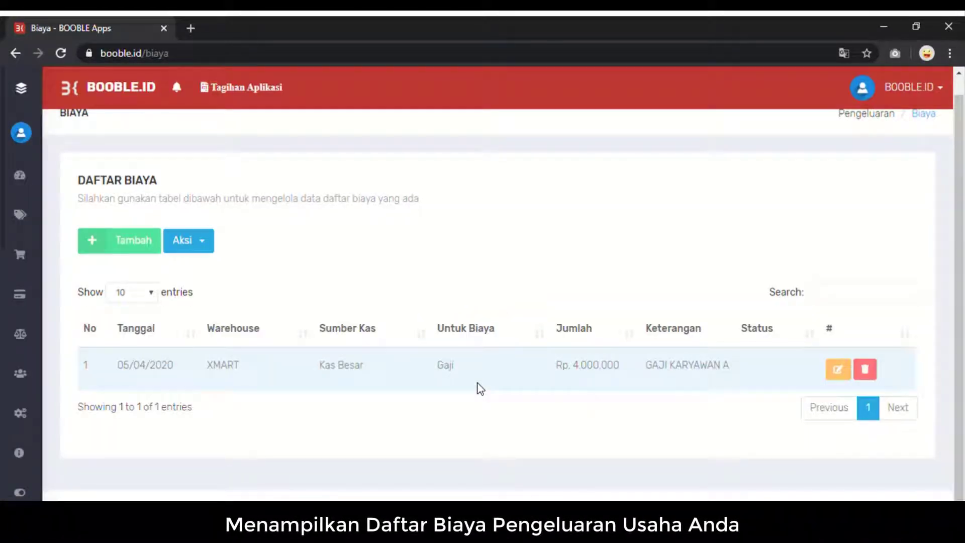
# Return to the Akuntansi features and open a new fixed asset form in Aset Tetap.
pyautogui.click(15, 53)
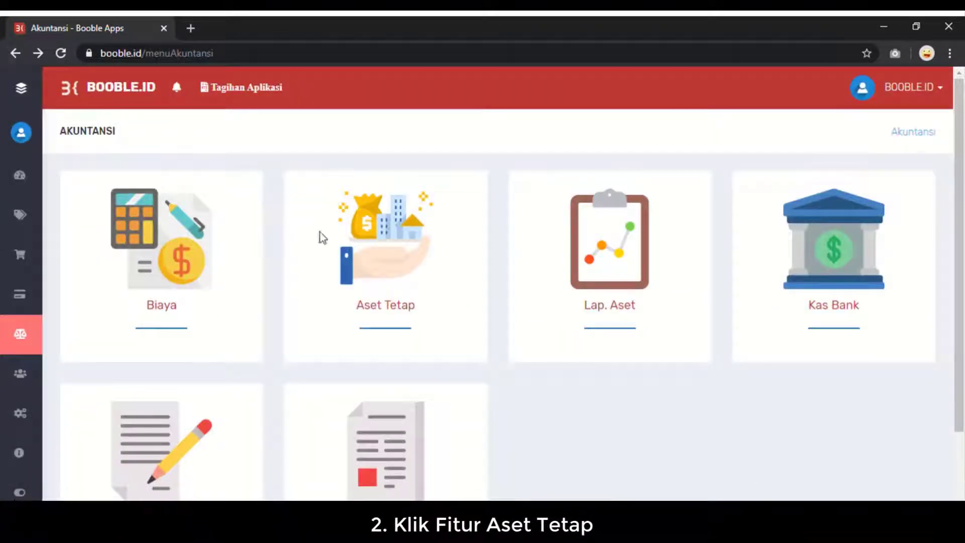
pyautogui.click(397, 247)
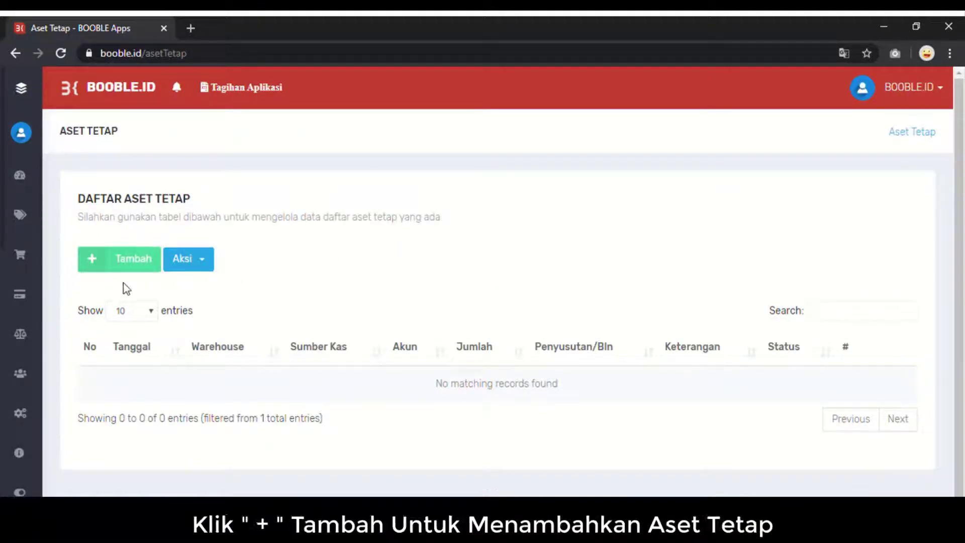
pyautogui.click(146, 266)
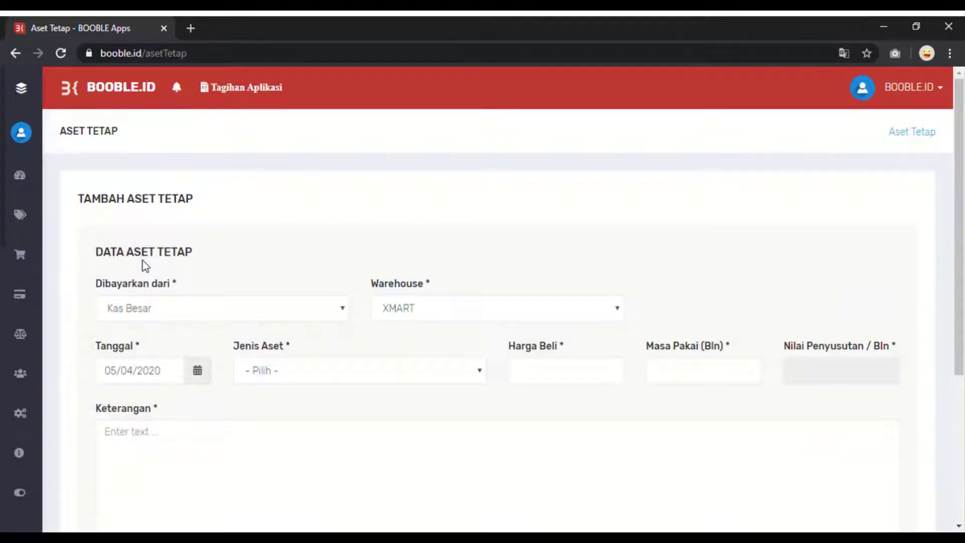
# Fill in the fixed asset as paid from Kas Besar, warehouse XMART, type Bangunan, purchase price 100.000.000 and useful life 100 months.
pyautogui.click(239, 311)
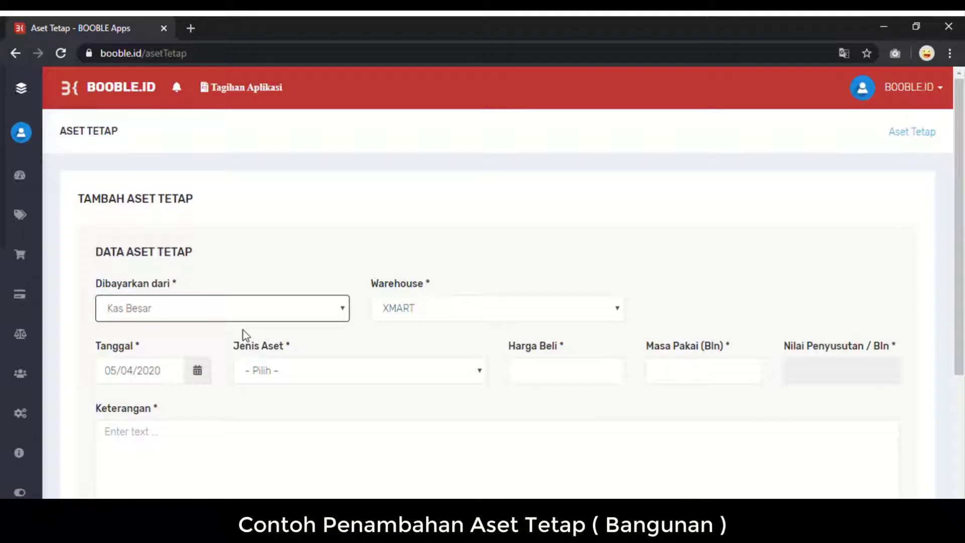
pyautogui.click(413, 314)
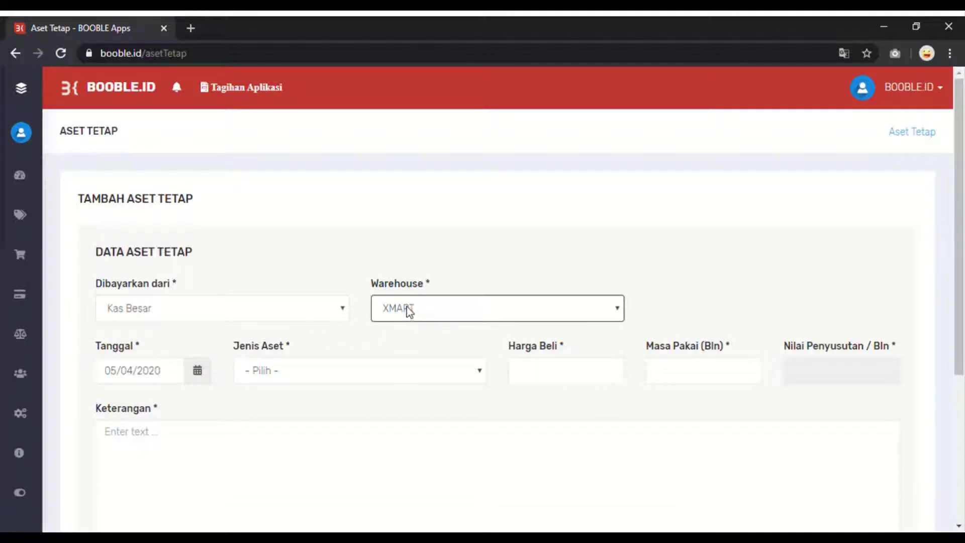
pyautogui.click(285, 372)
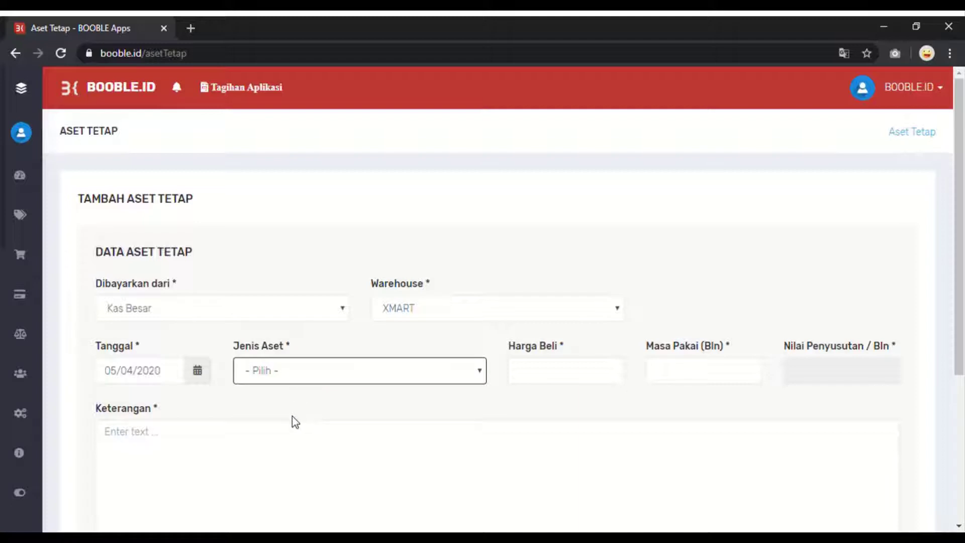
pyautogui.press('Down')
pyautogui.click(557, 379)
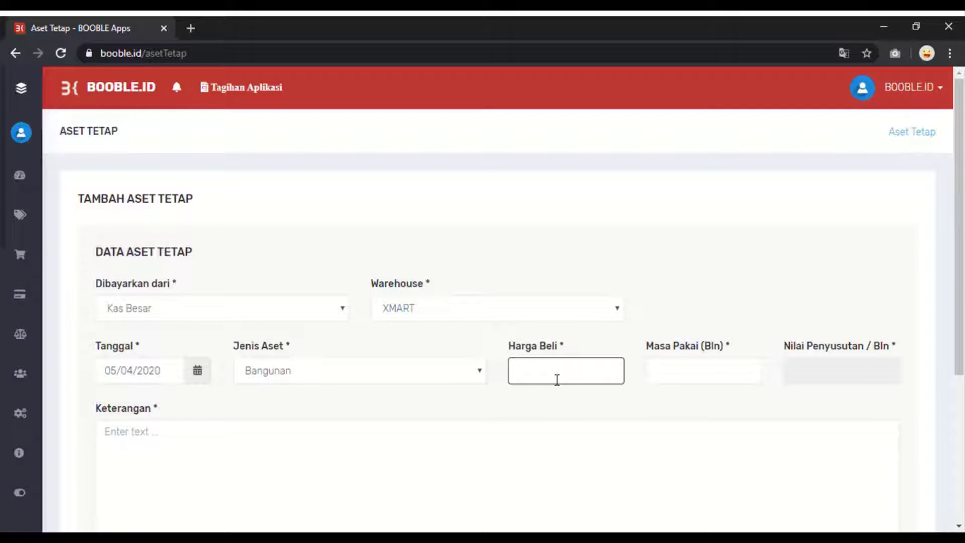
pyautogui.write('100.000.000')
pyautogui.click(676, 378)
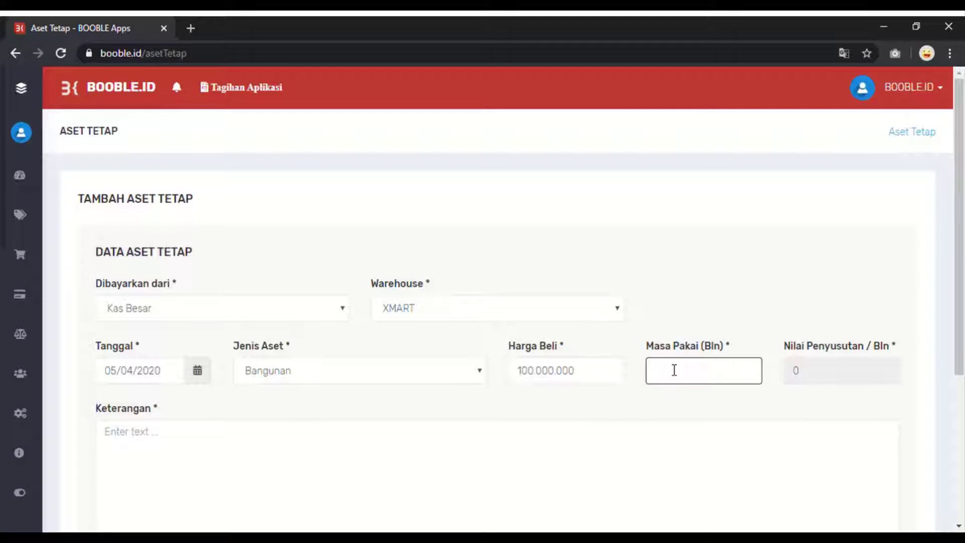
pyautogui.write('100')
# Enter the asset description "ASET BANGUNAN RUKO" and save the fixed asset.
pyautogui.click(580, 471)
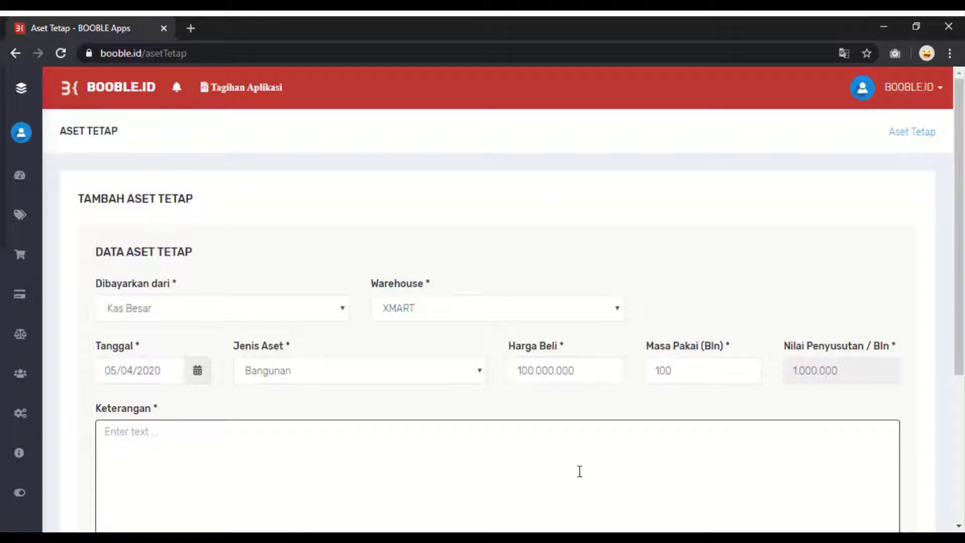
pyautogui.scroll(-1, 578, 471)
pyautogui.scroll(-2, 578, 471)
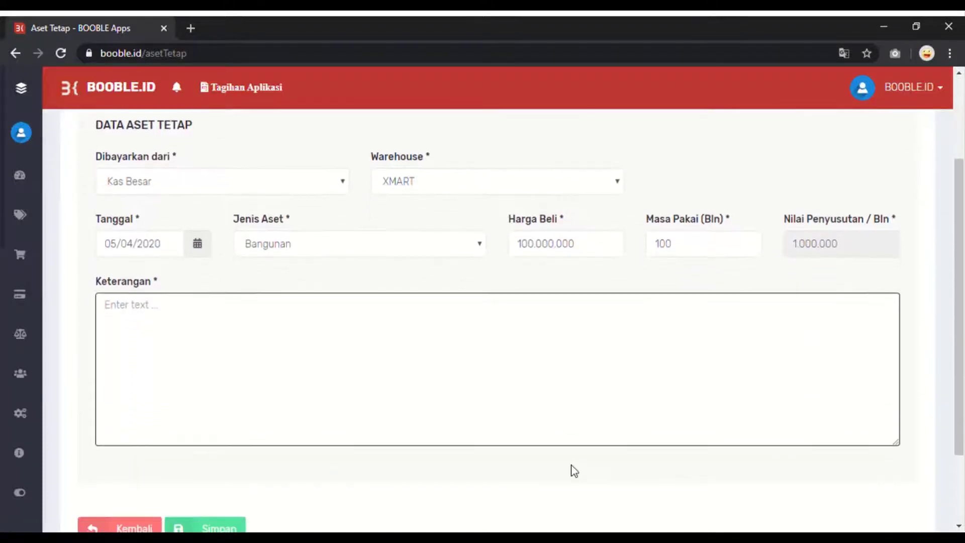
pyautogui.scroll(2, 574, 471)
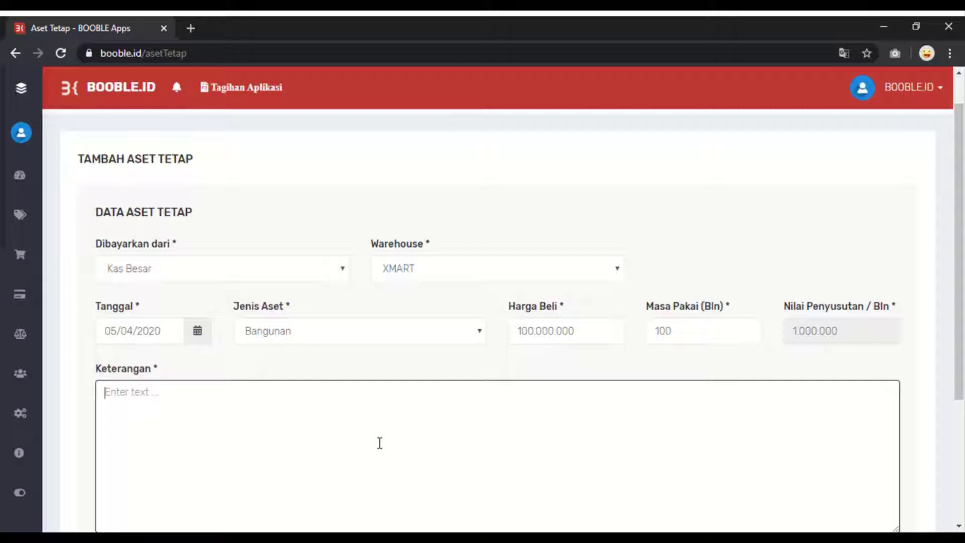
pyautogui.write('ASET')
pyautogui.write('BANGUNAN')
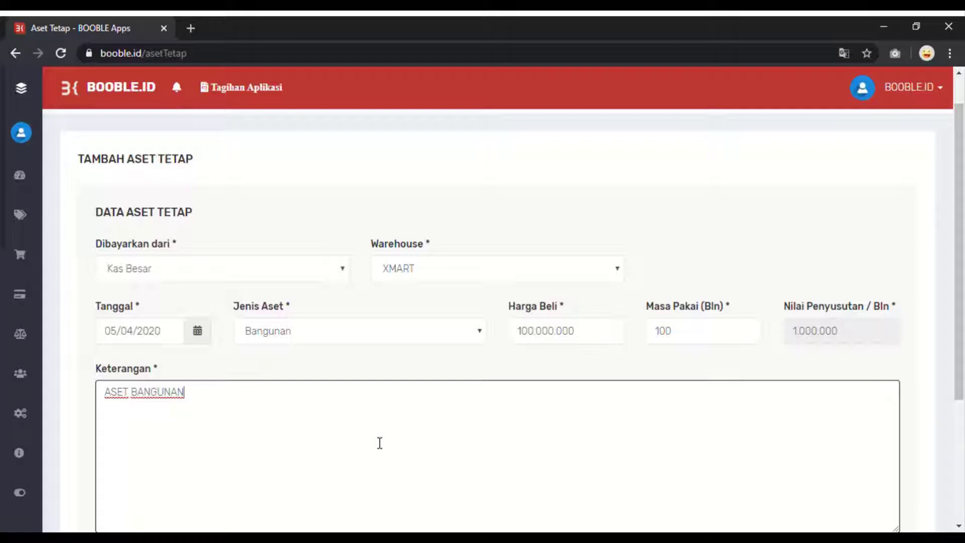
pyautogui.write(' RUKO')
pyautogui.scroll(-3, 379, 443)
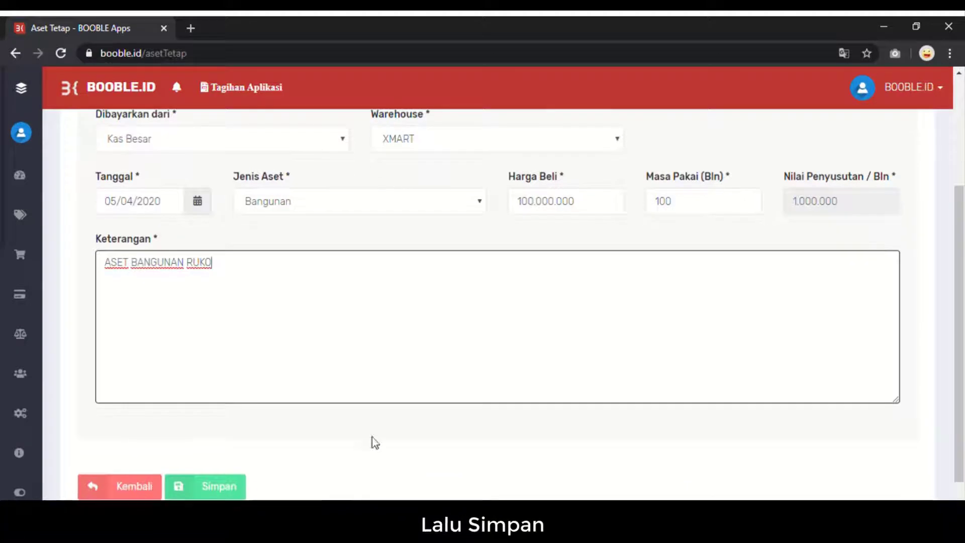
pyautogui.click(231, 490)
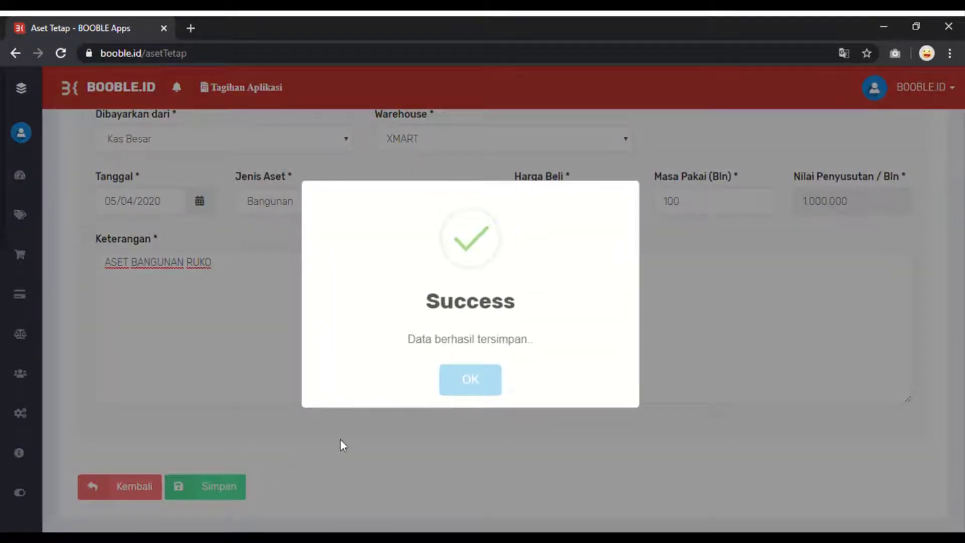
pyautogui.click(481, 391)
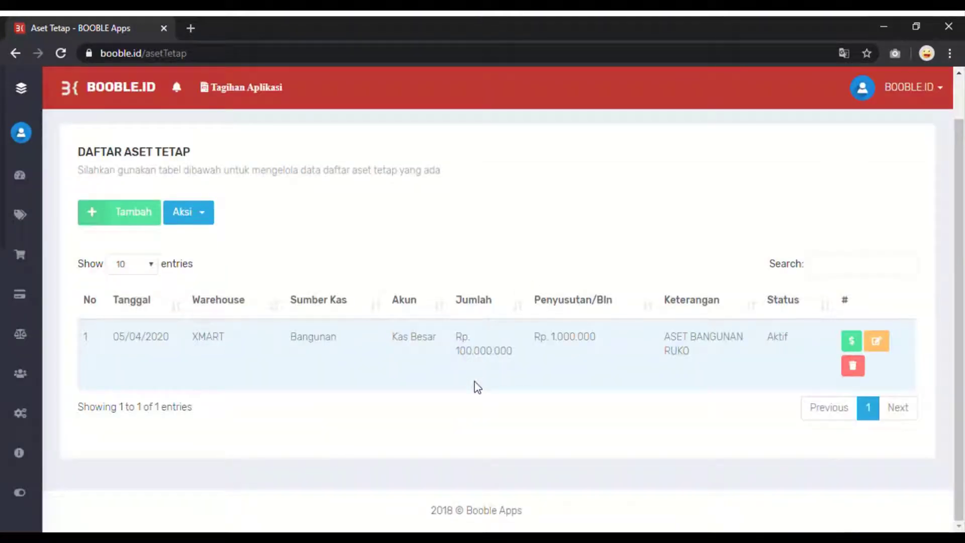
# From the Akuntansi features' Lap. Aset, preview the Rincian Aset Tetap report for all warehouses with a Tanggal period.
pyautogui.click(13, 53)
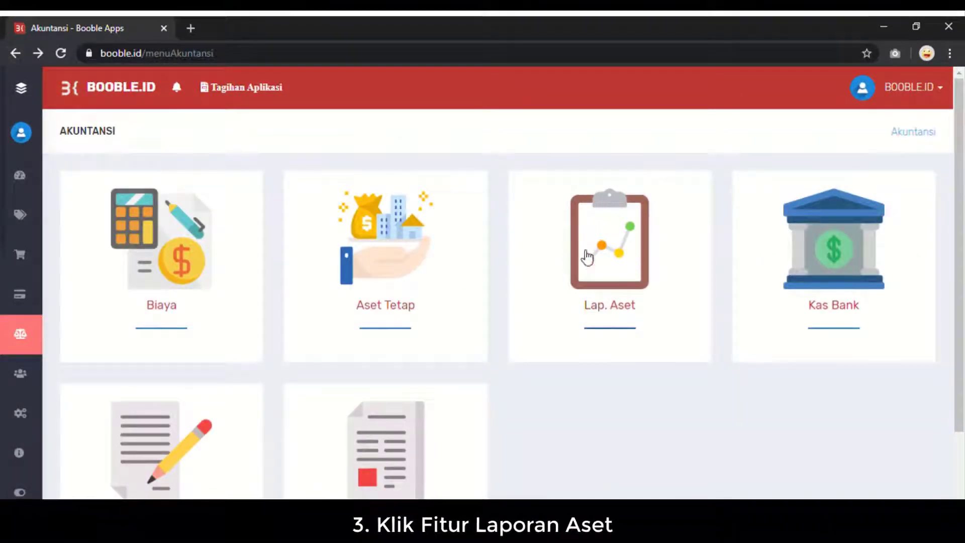
pyautogui.click(647, 283)
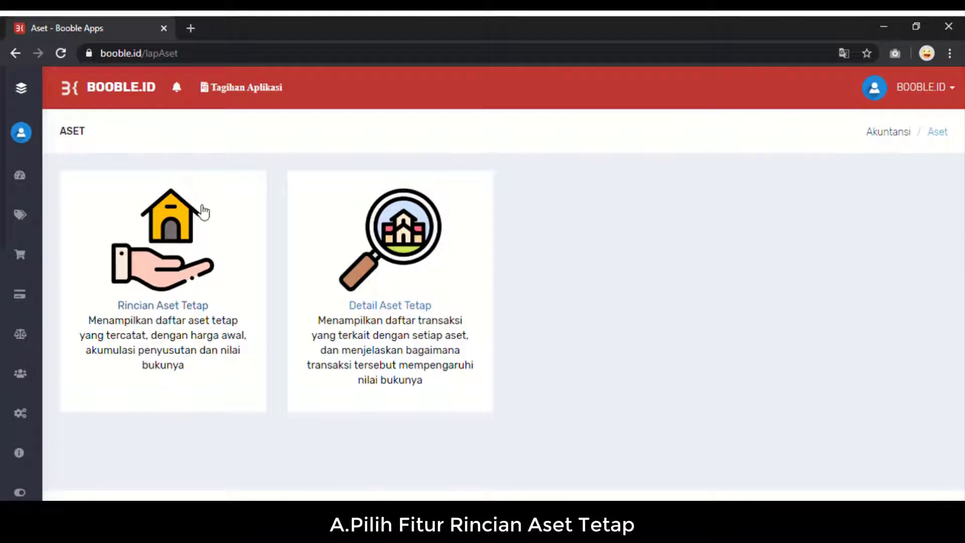
pyautogui.click(173, 273)
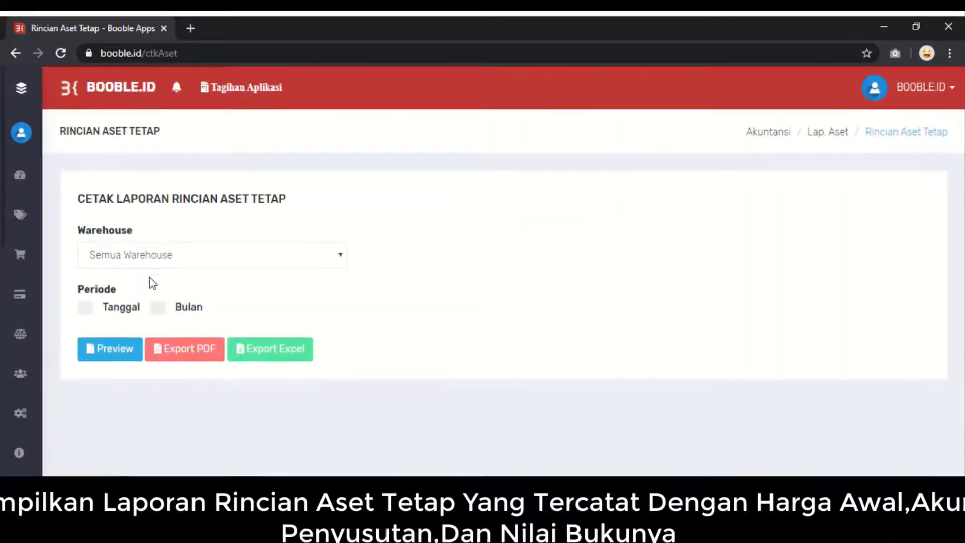
pyautogui.click(106, 312)
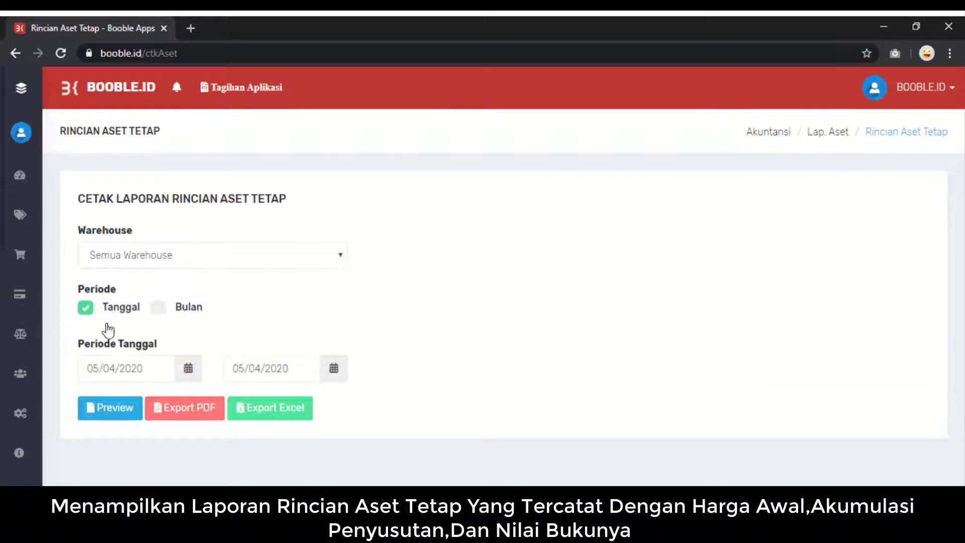
pyautogui.click(117, 409)
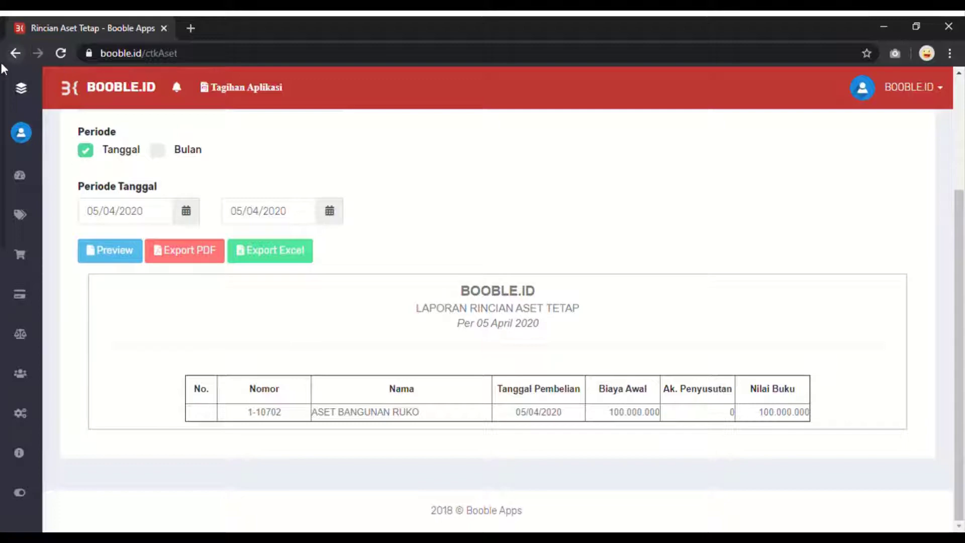
# Return to the asset reports and preview the Detail Aset Tetap report for warehouse XMART with a Tanggal period.
pyautogui.click(14, 54)
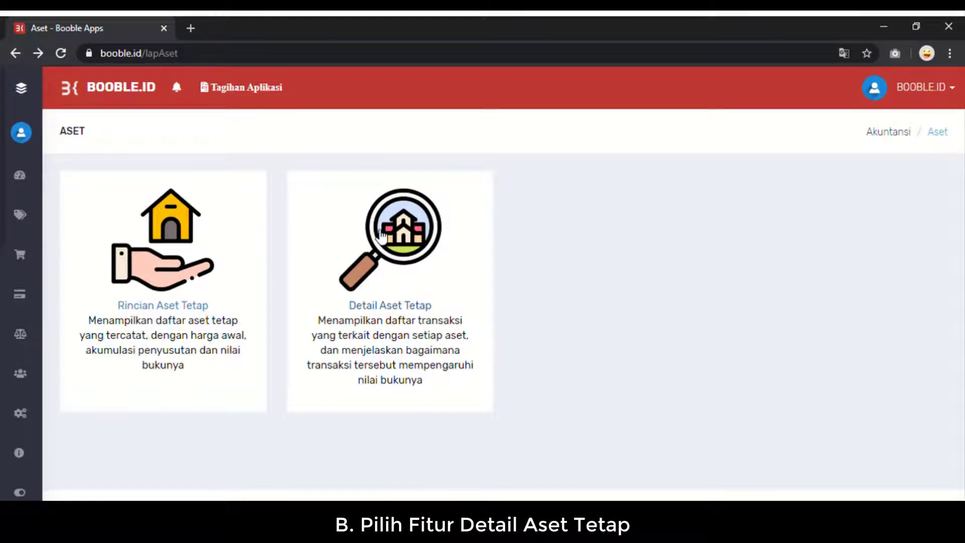
pyautogui.click(385, 237)
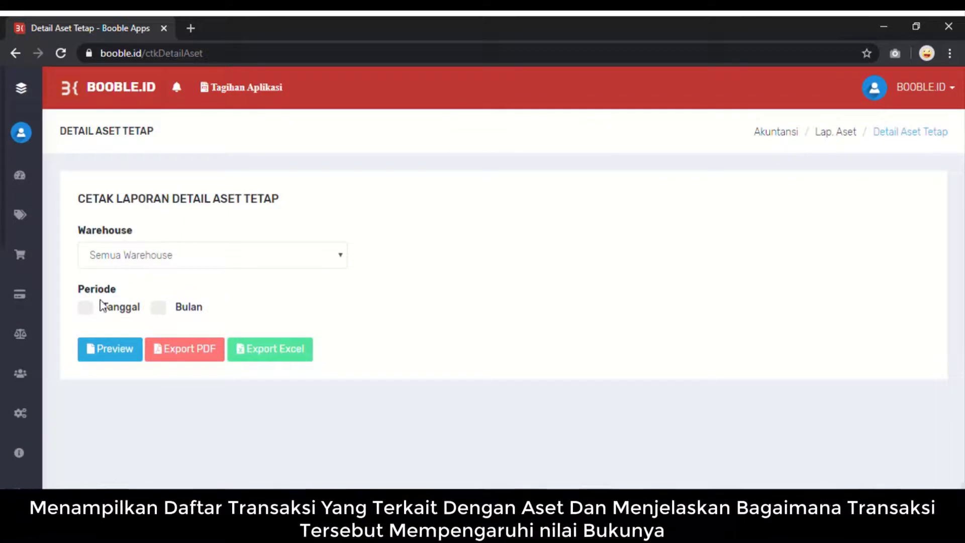
pyautogui.click(143, 255)
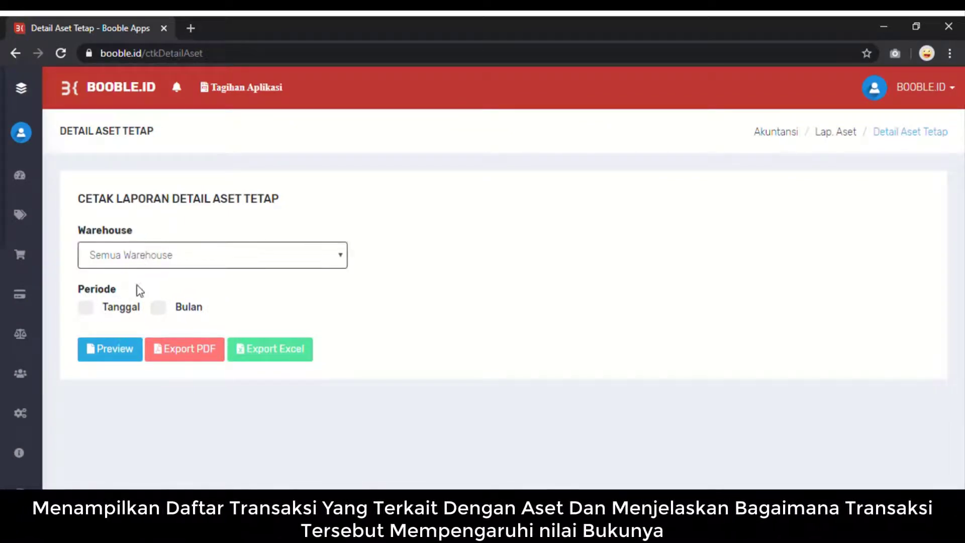
pyautogui.click(139, 285)
pyautogui.click(86, 308)
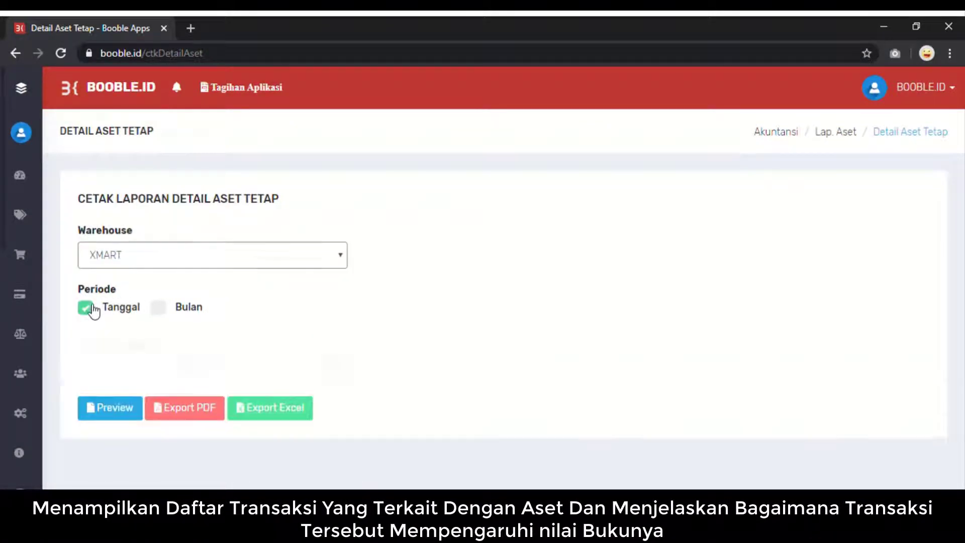
pyautogui.click(102, 408)
pyautogui.scroll(-4, 98, 409)
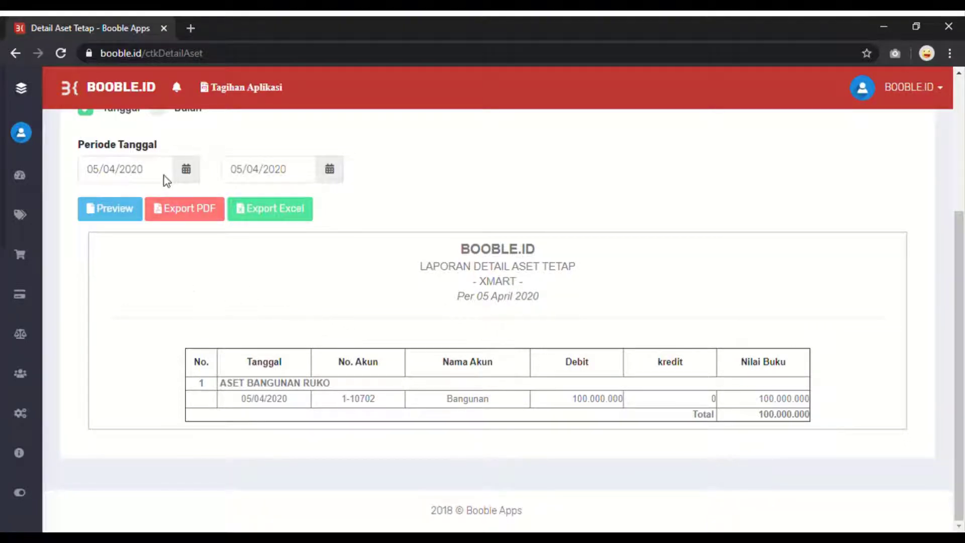
pyautogui.scroll(4, 172, 177)
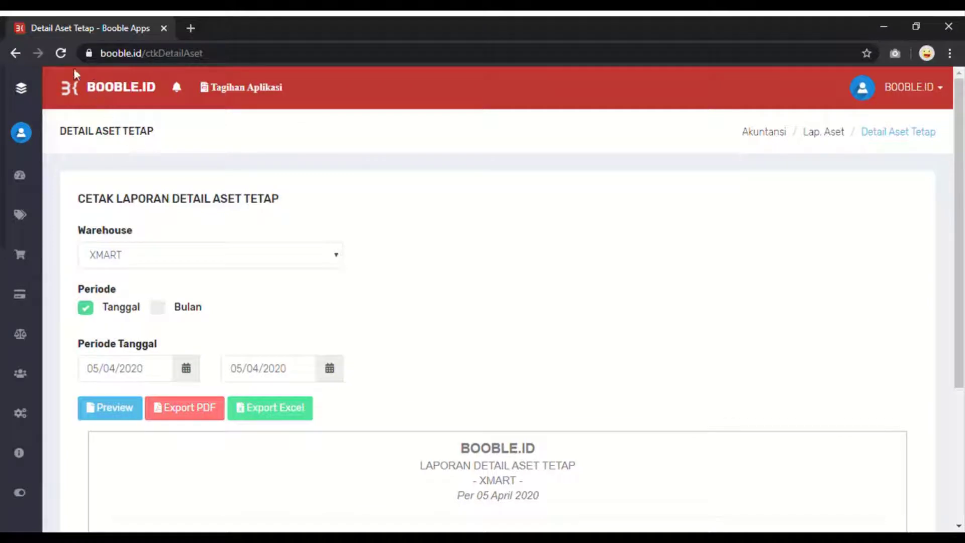
# Return to the Akuntansi features and open a new Kas Bank entry with its Jenis set to Transfer.
pyautogui.click(16, 53)
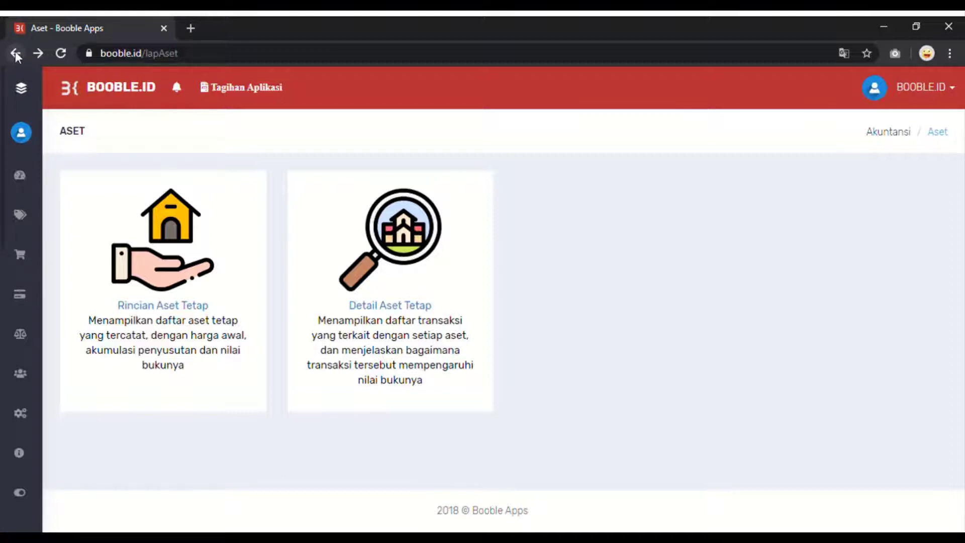
pyautogui.click(16, 54)
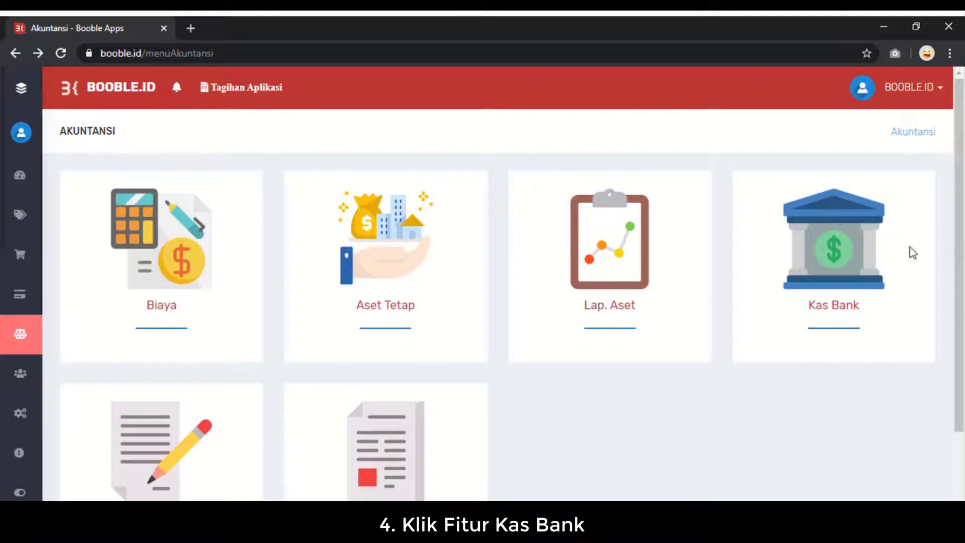
pyautogui.click(836, 269)
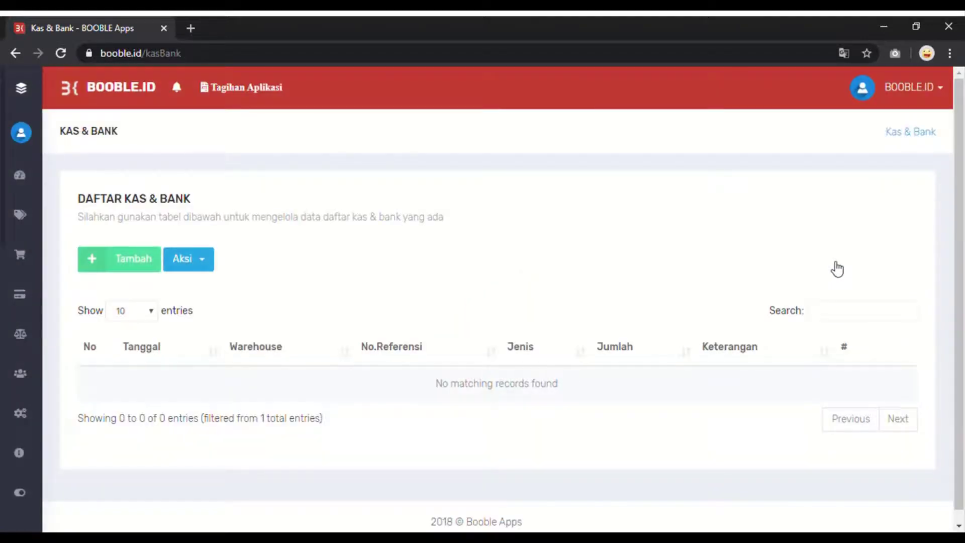
pyautogui.click(142, 259)
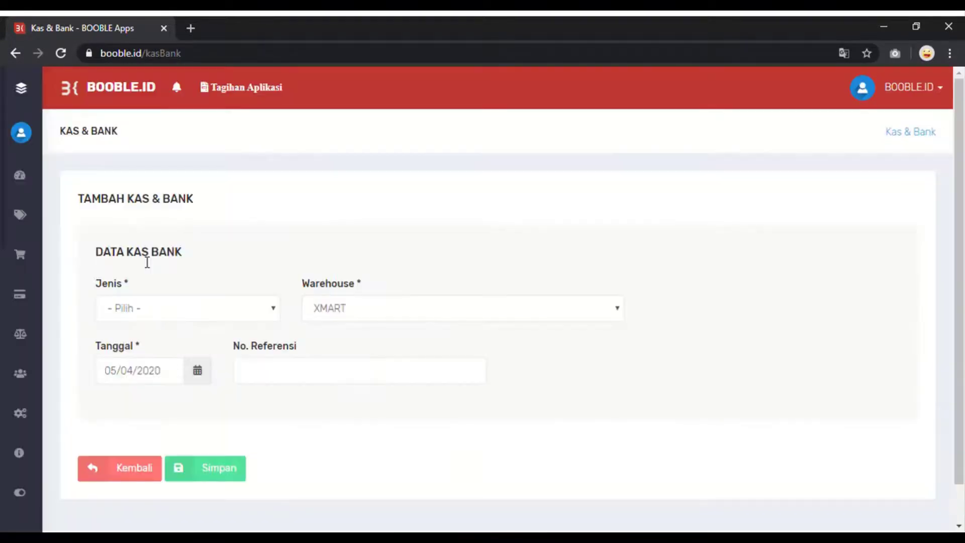
pyautogui.click(201, 312)
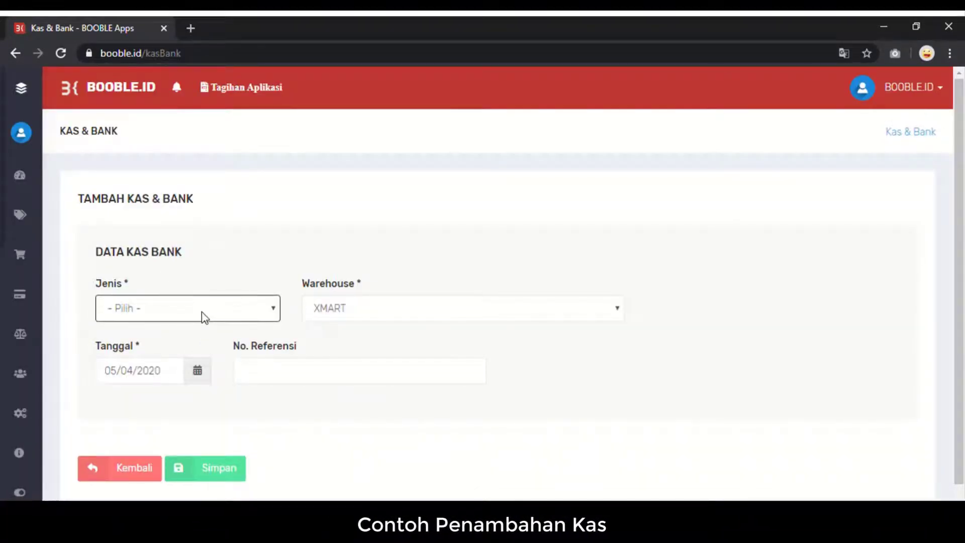
pyautogui.click(191, 338)
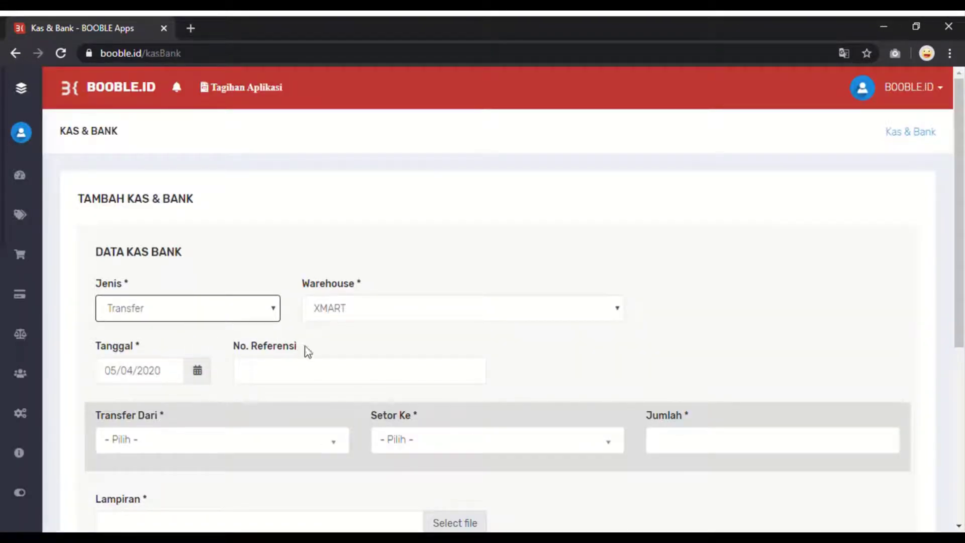
# Set the transfer to go from the BNI account to Kas Besar with an amount of 2.000.000.
pyautogui.scroll(-1, 376, 385)
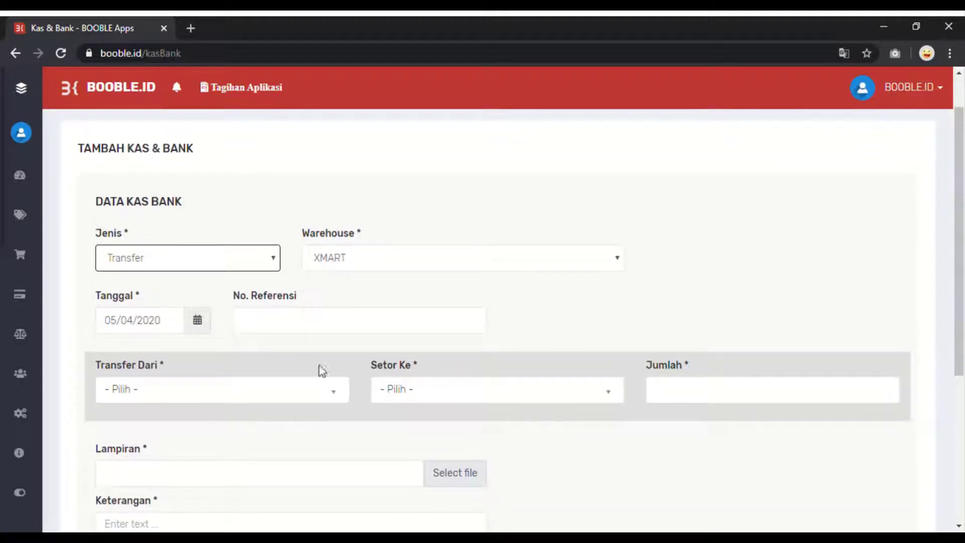
pyautogui.click(258, 394)
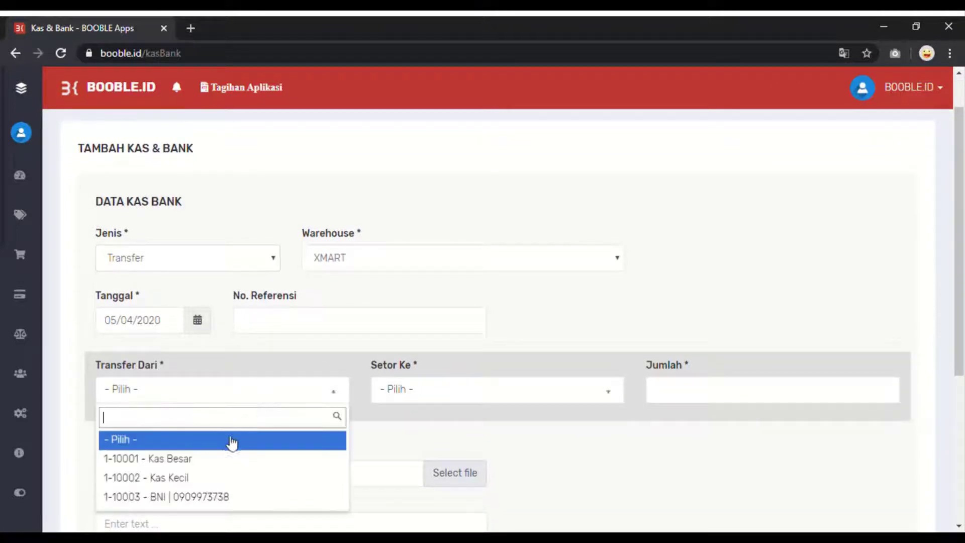
pyautogui.click(208, 497)
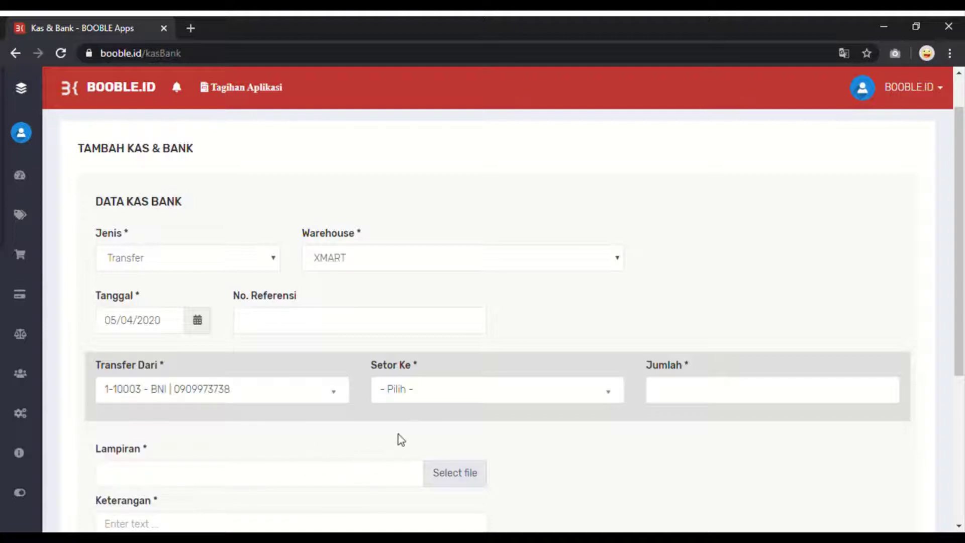
pyautogui.click(451, 388)
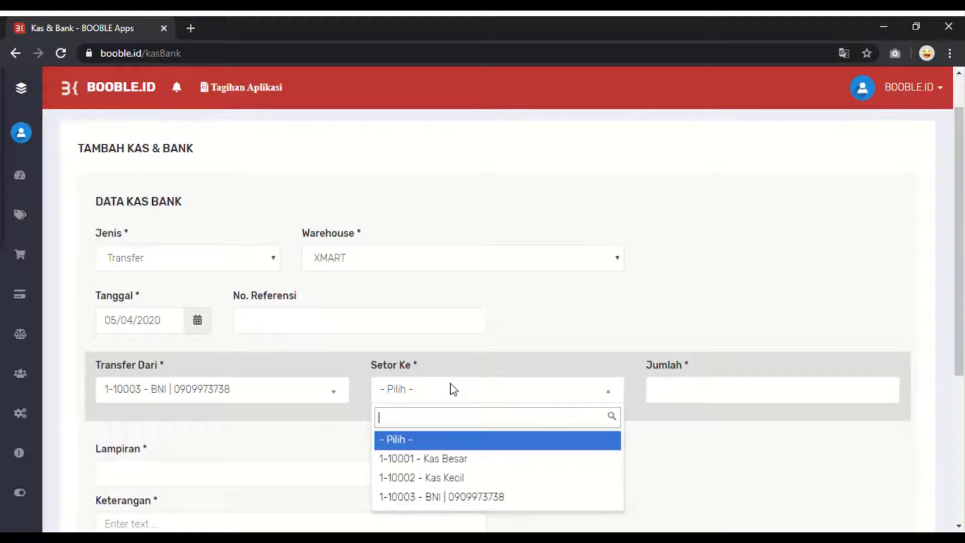
pyautogui.click(433, 459)
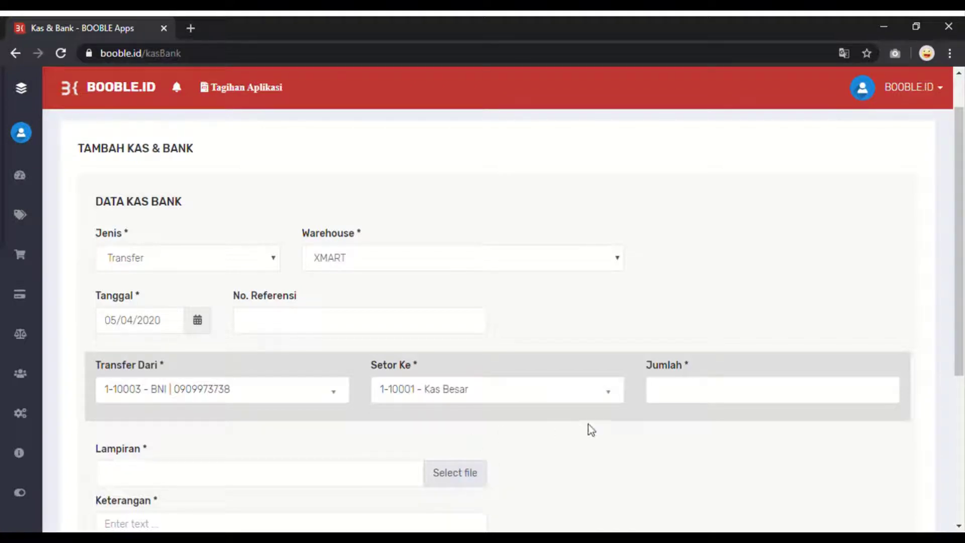
pyautogui.click(716, 395)
pyautogui.write('2.000')
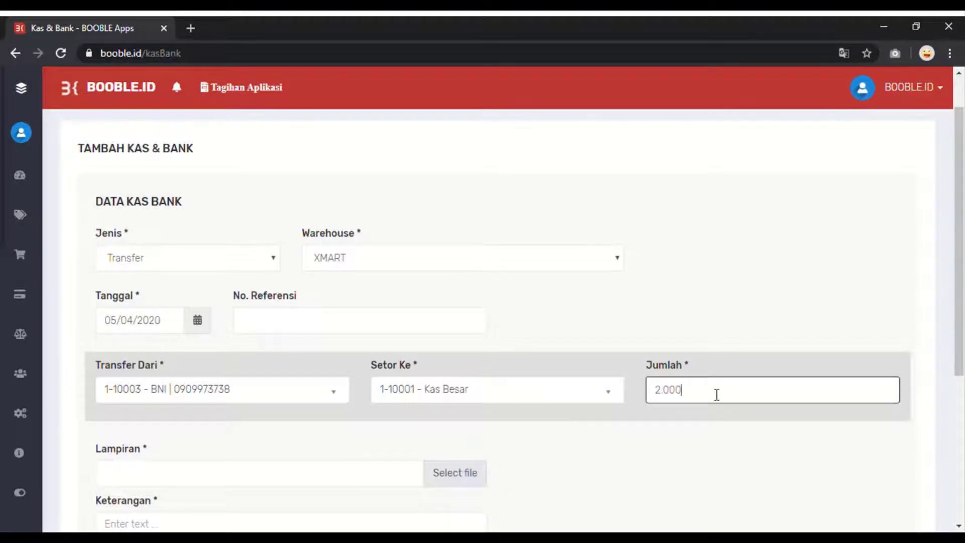
pyautogui.write('.000')
# Enter the transfer description "KEBUTUHAN USAHA" and save the Kas & Bank entry.
pyautogui.scroll(-2, 560, 447)
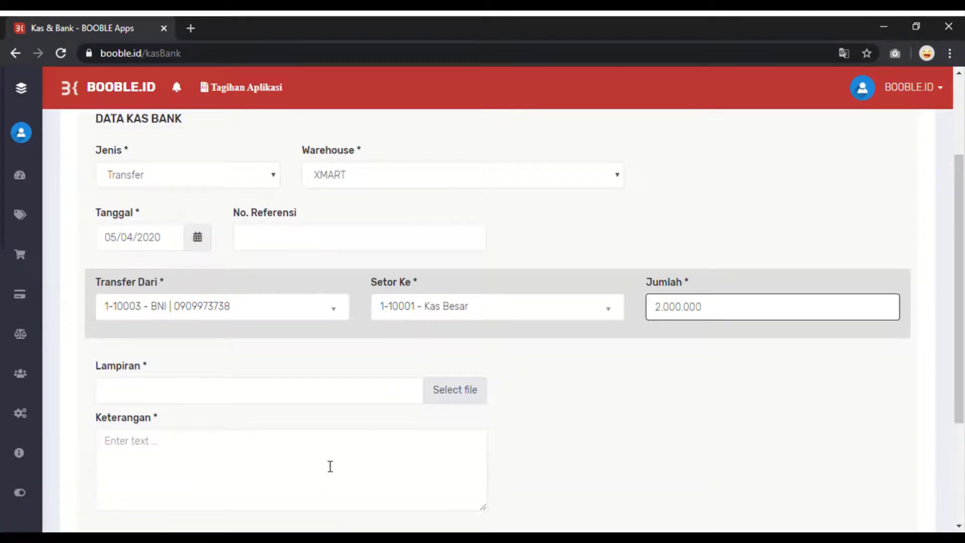
pyautogui.scroll(-1, 331, 462)
pyautogui.click(288, 451)
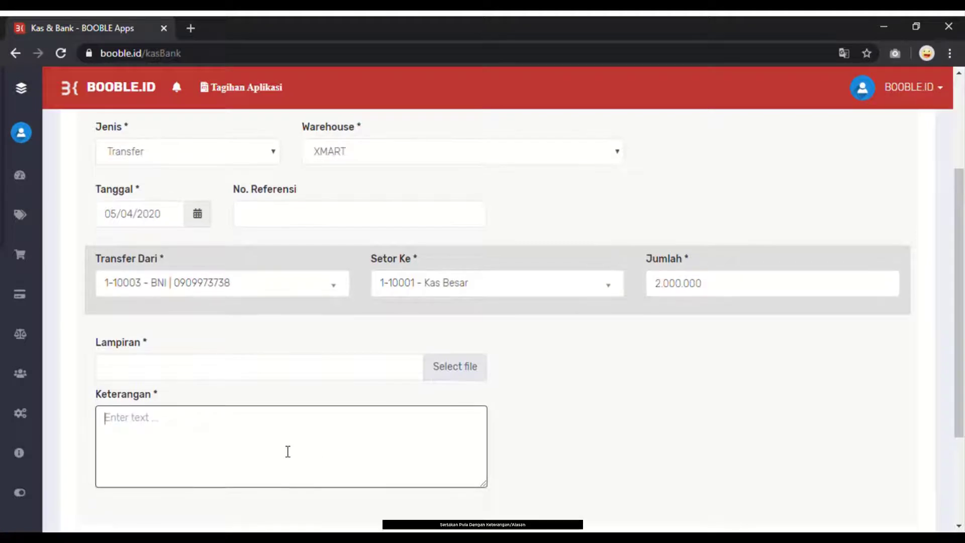
pyautogui.scroll(-2, 287, 451)
pyautogui.write('K')
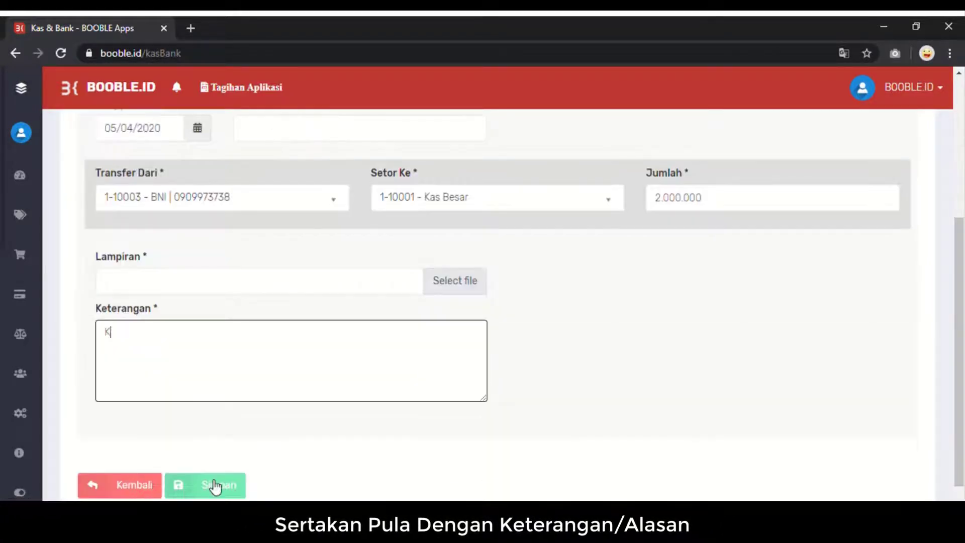
pyautogui.write('EBUTUHAN USAHA')
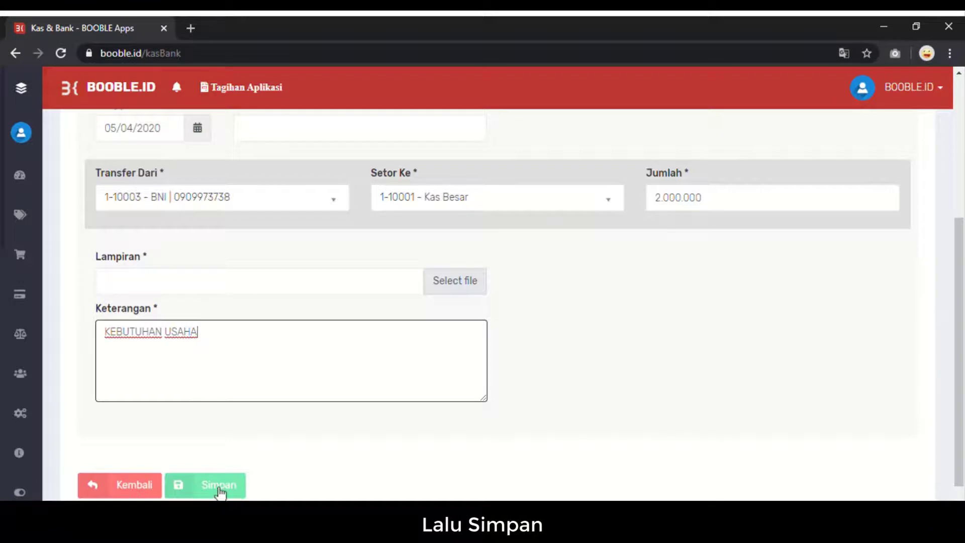
pyautogui.click(232, 488)
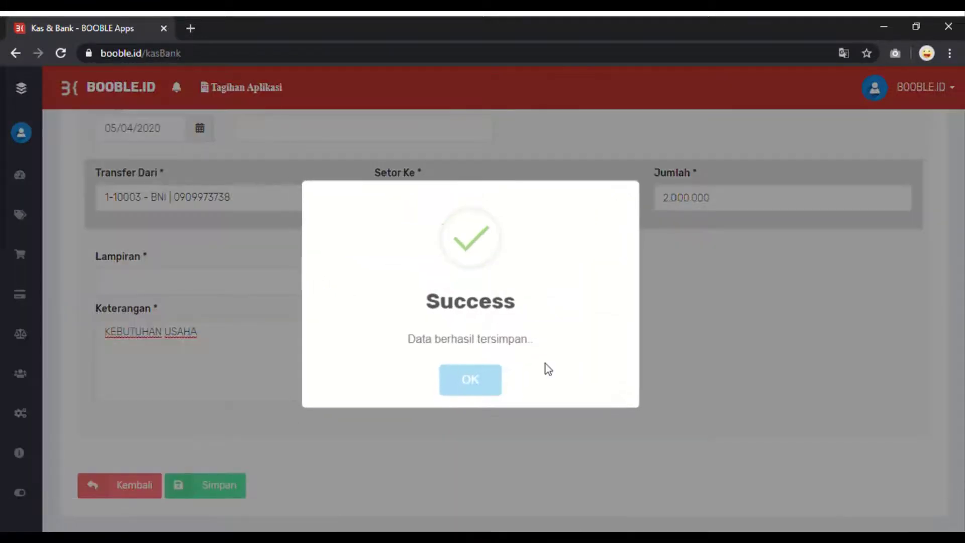
pyautogui.click(481, 385)
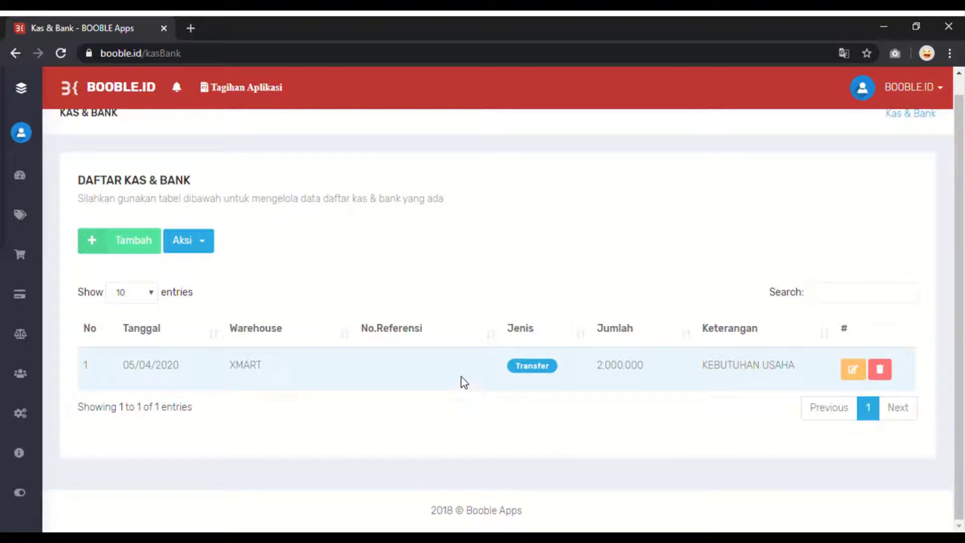
# Return to the Akuntansi features and open a new general journal form in Input Jurnal Umum.
pyautogui.moveTo(33, 297)
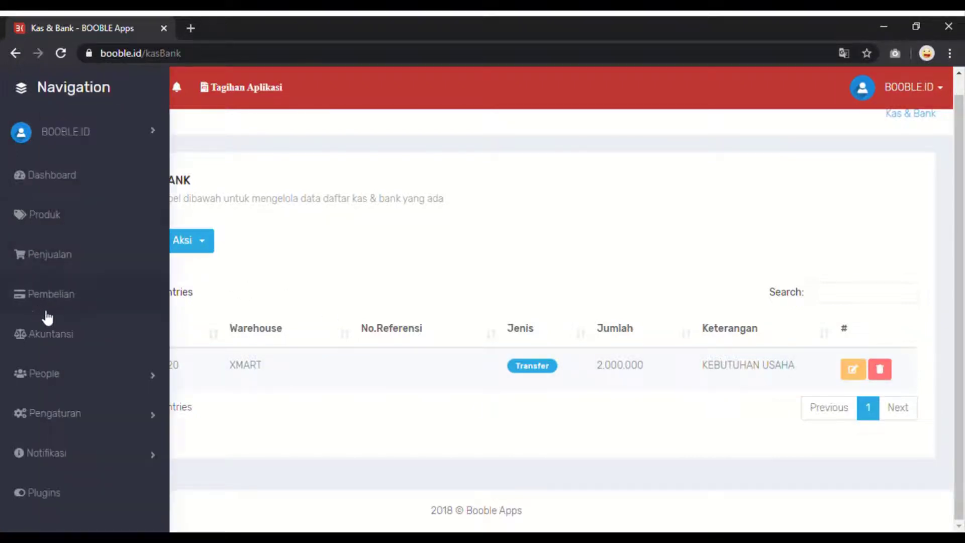
pyautogui.click(16, 53)
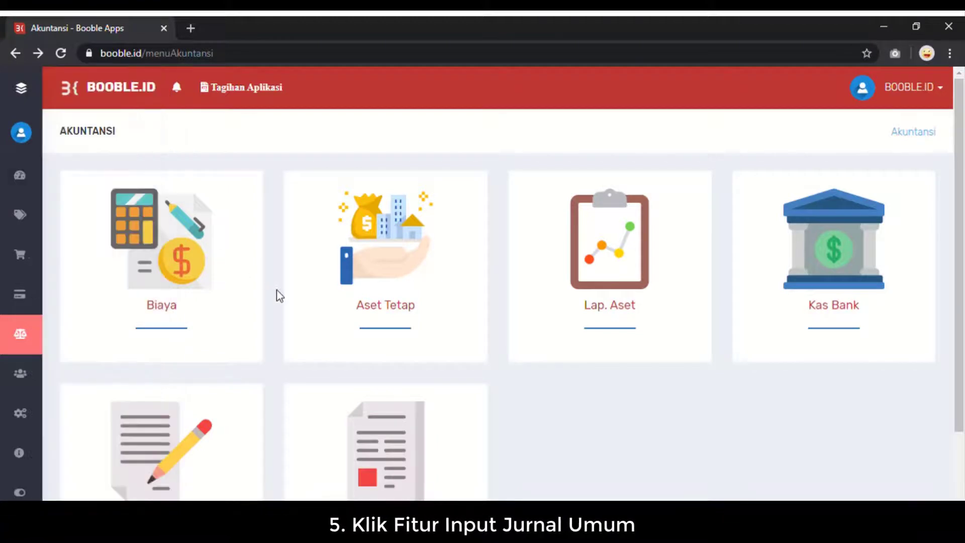
pyautogui.scroll(-3, 277, 291)
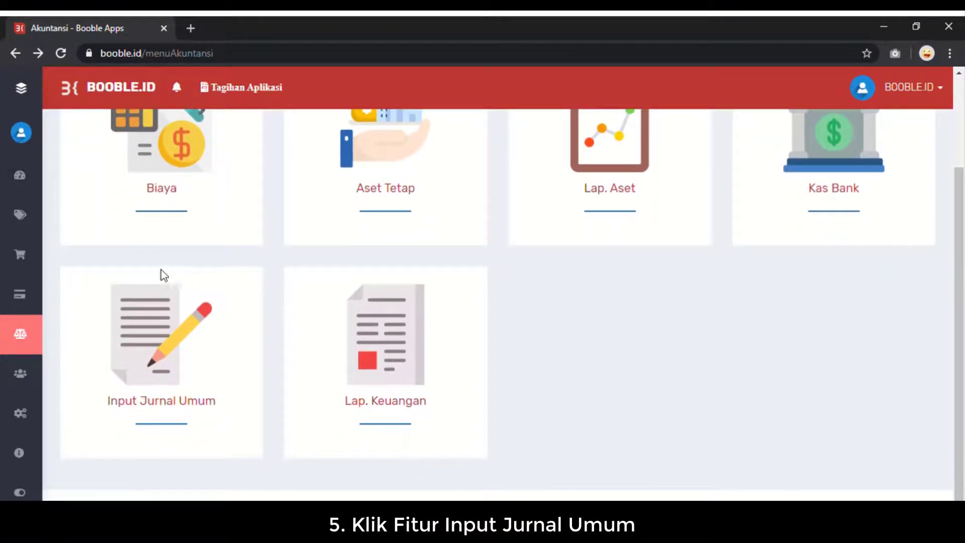
pyautogui.click(149, 361)
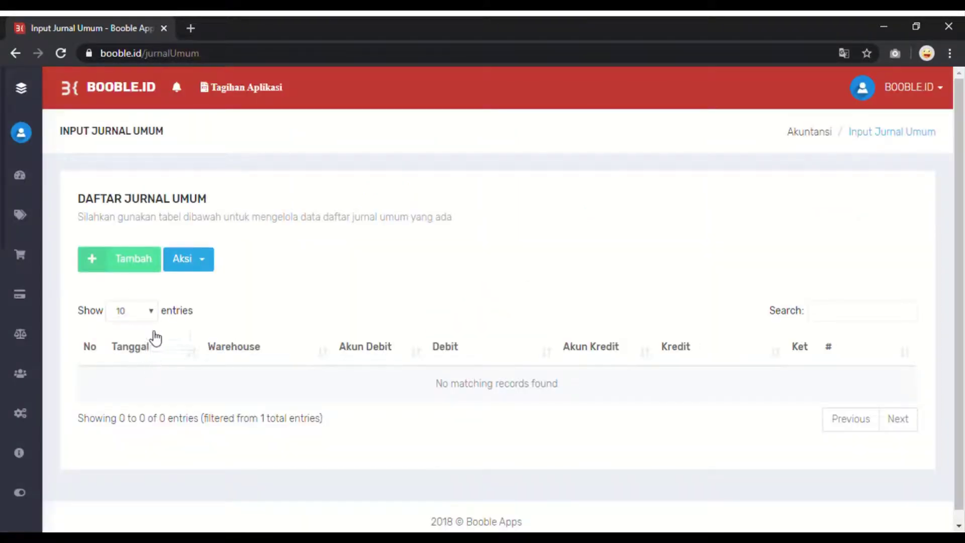
pyautogui.click(148, 265)
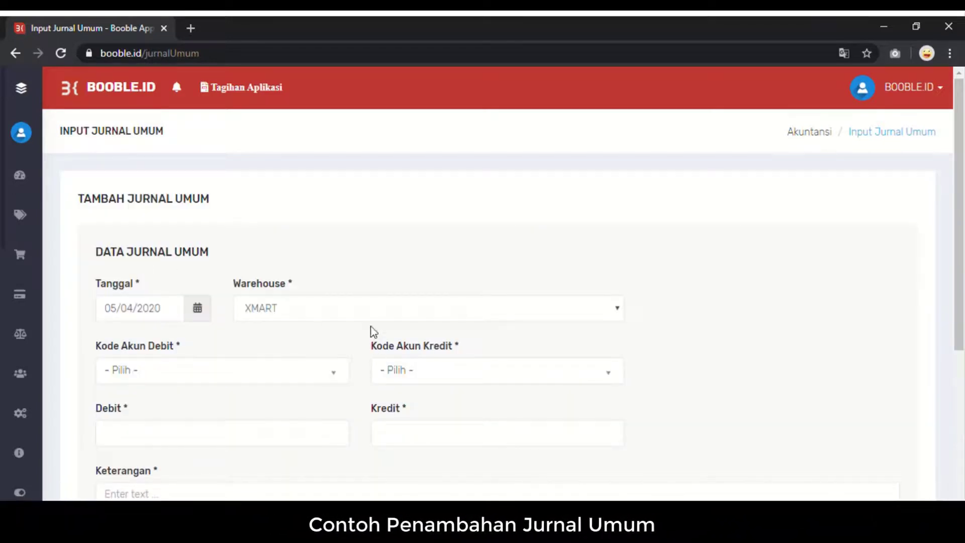
# For warehouse XMART, set the journal's debit account to 1-10100 - Piutang Usaha and its credit account to 1-10001 - Kas Besar.
pyautogui.click(336, 314)
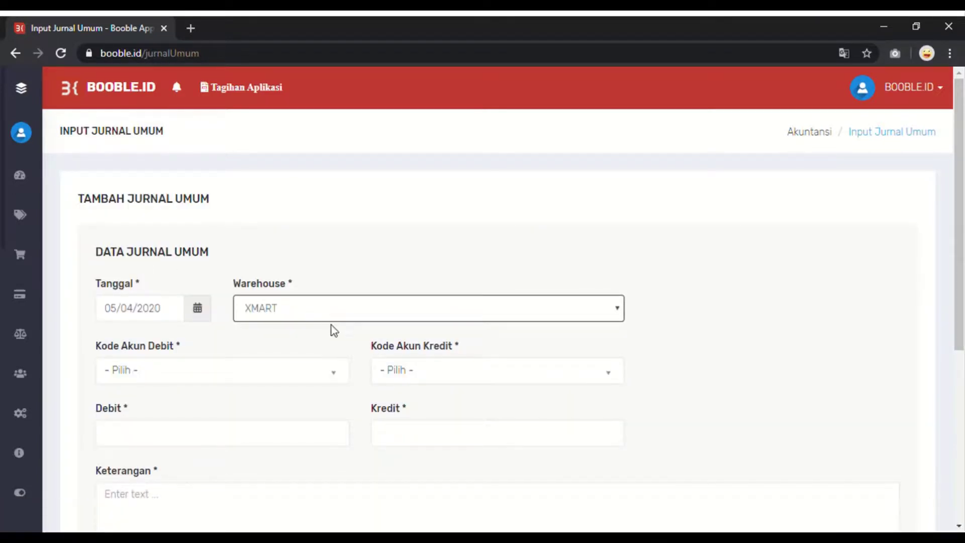
pyautogui.click(220, 373)
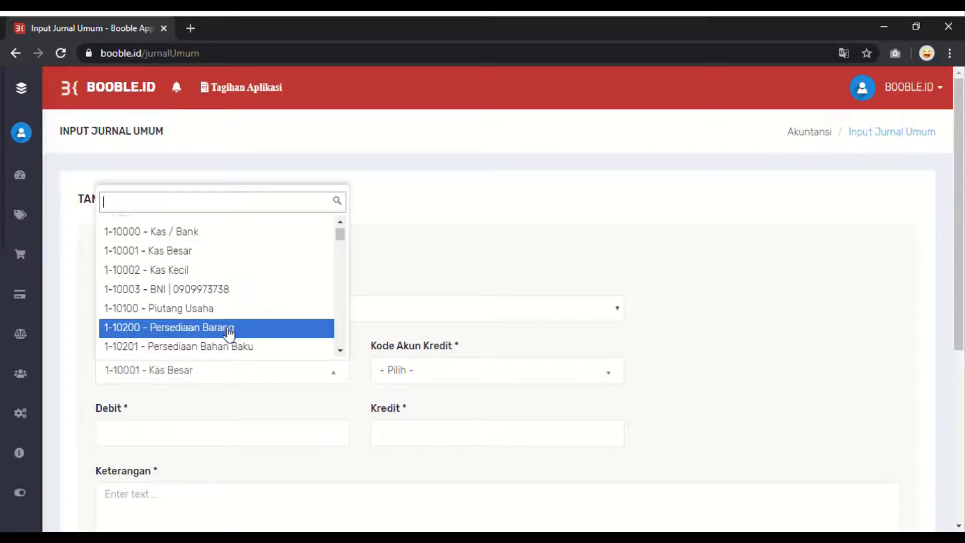
pyautogui.click(230, 322)
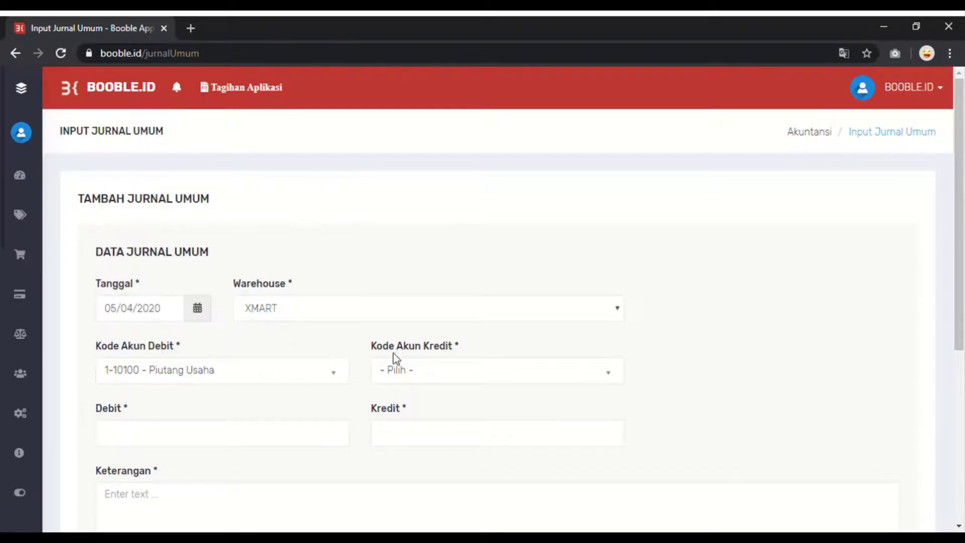
pyautogui.click(445, 373)
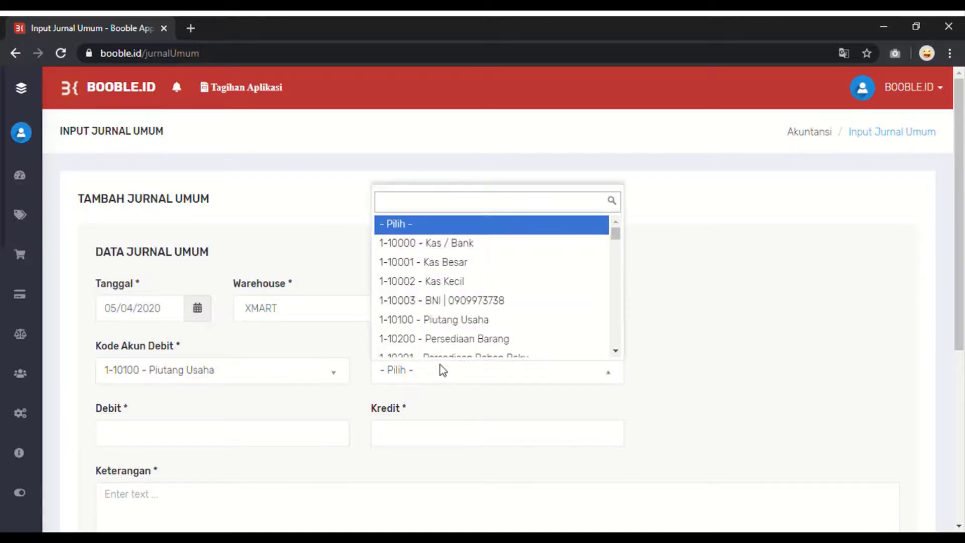
pyautogui.click(464, 254)
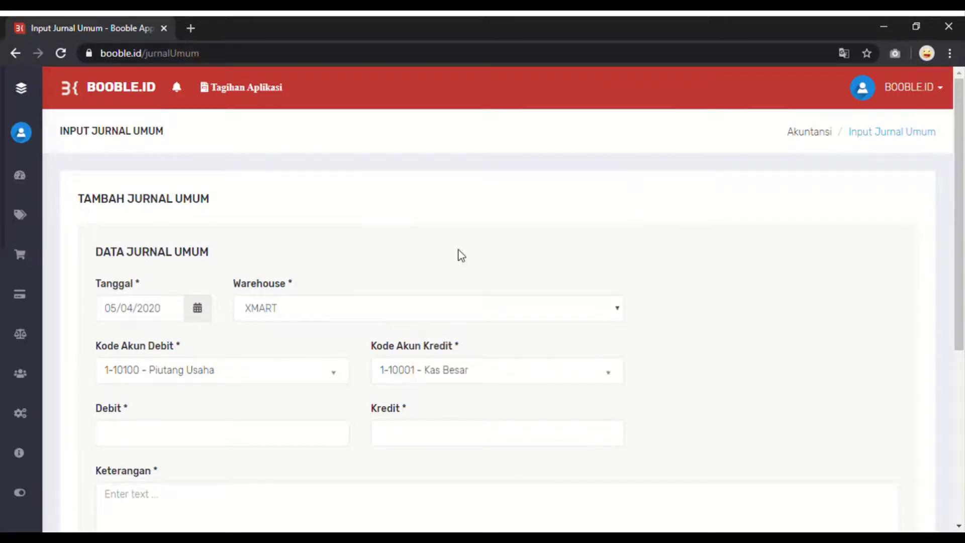
# Enter 2.000.000 as the journal entry's debit and matching credit amount.
pyautogui.click(303, 438)
pyautogui.write('200')
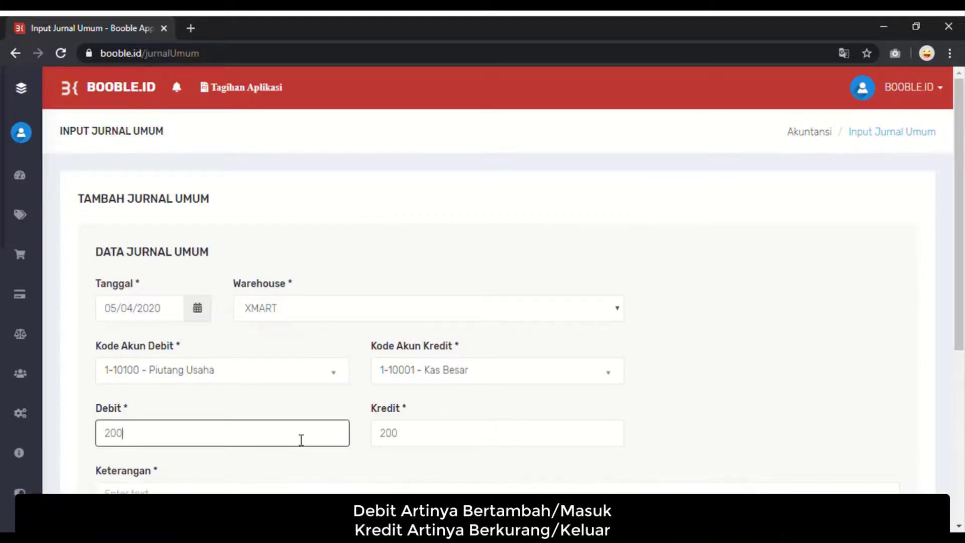
pyautogui.write('00000')
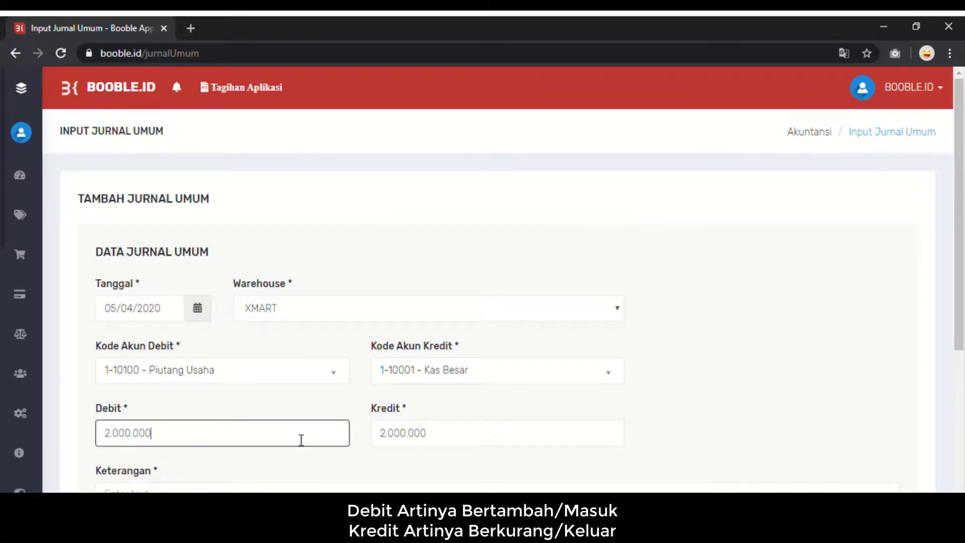
# Enter the journal description "PINJAMKAN UNTUK USAHA TEMAN" and save the general journal entry.
pyautogui.scroll(-3, 301, 440)
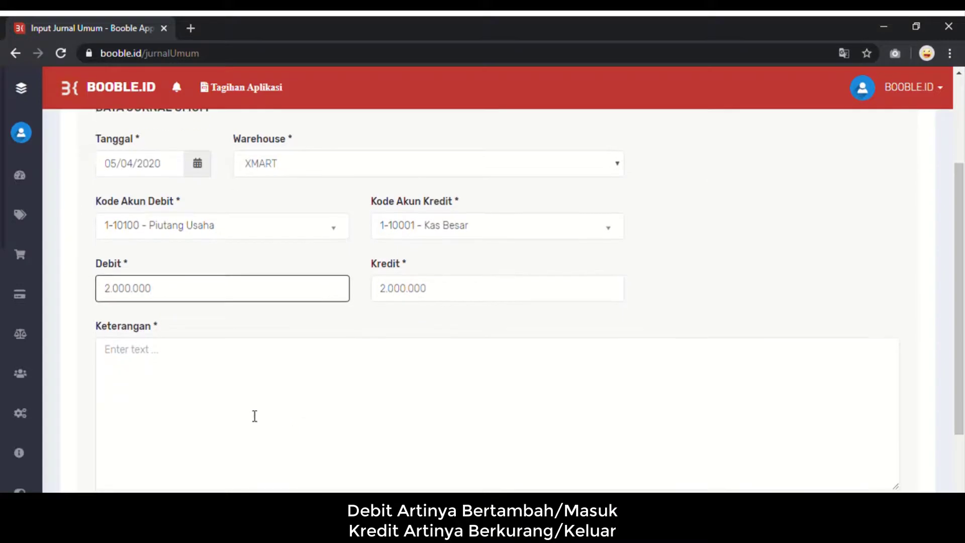
pyautogui.click(255, 416)
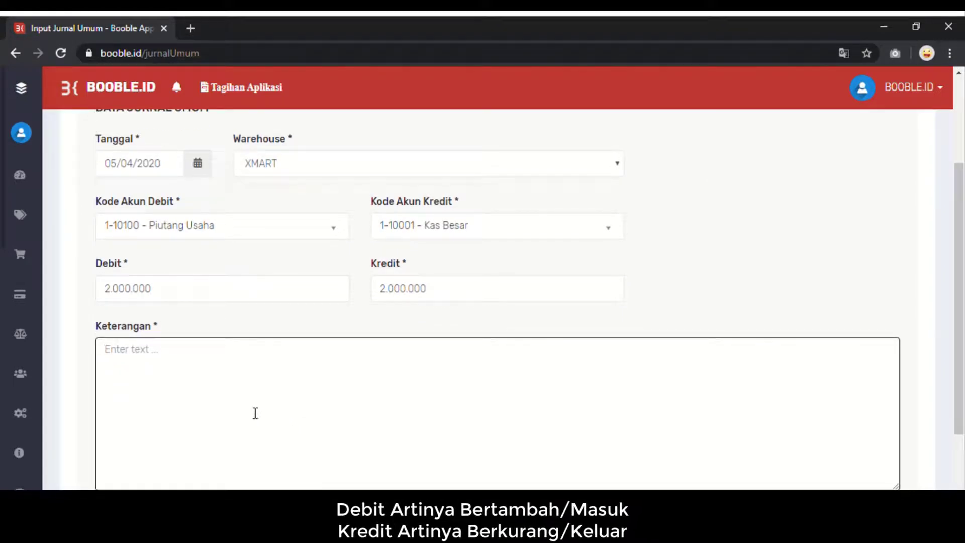
pyautogui.write('p')
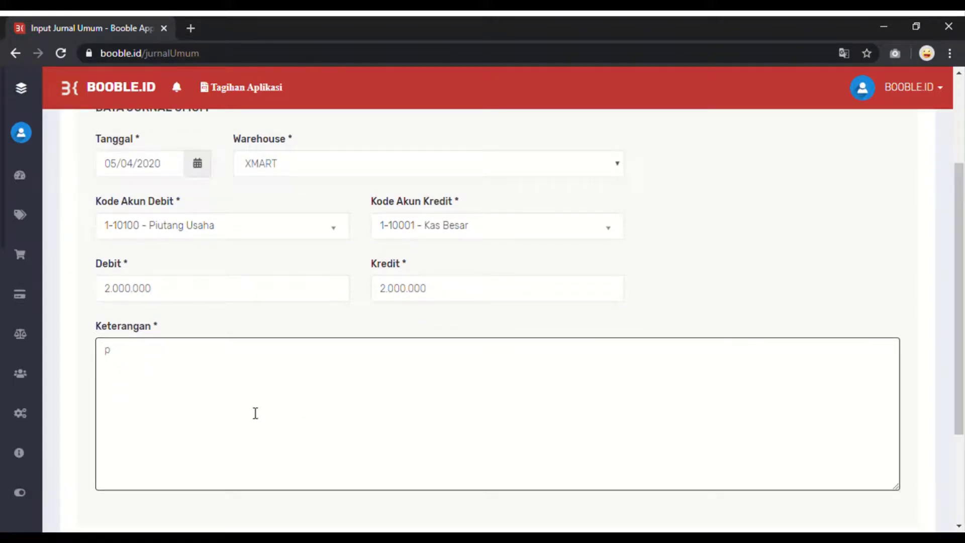
pyautogui.press('BackSpace')
pyautogui.write('PIMJAMKAN')
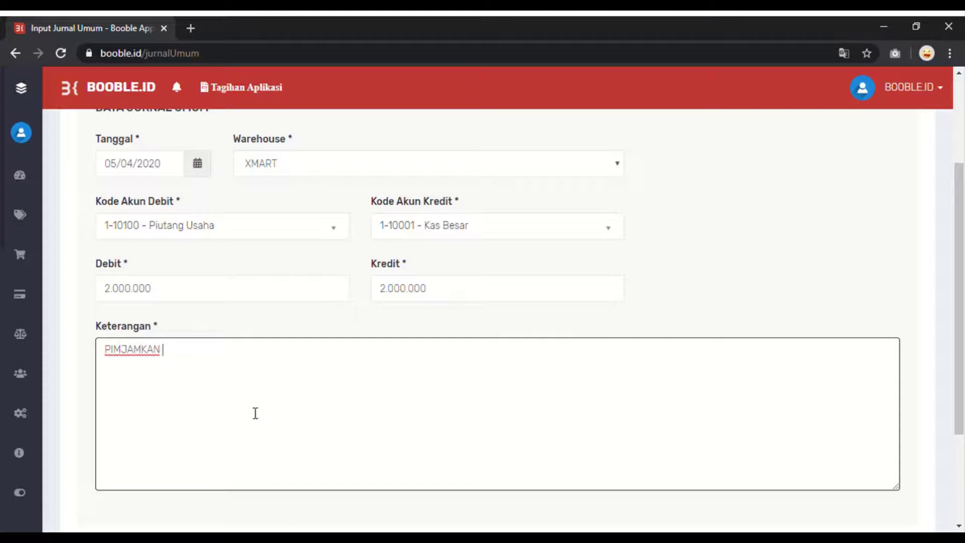
pyautogui.write('UNTUK USAHA')
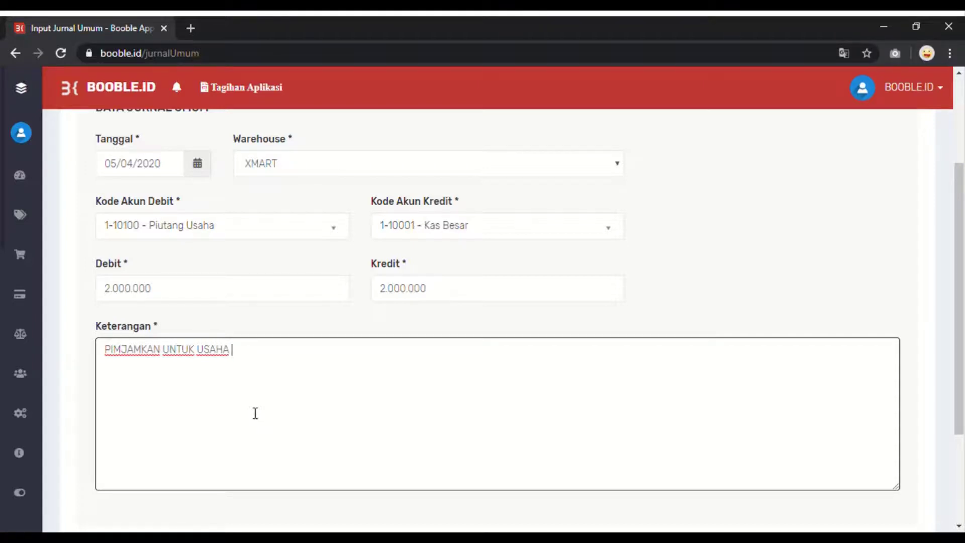
pyautogui.write(' TEMAN')
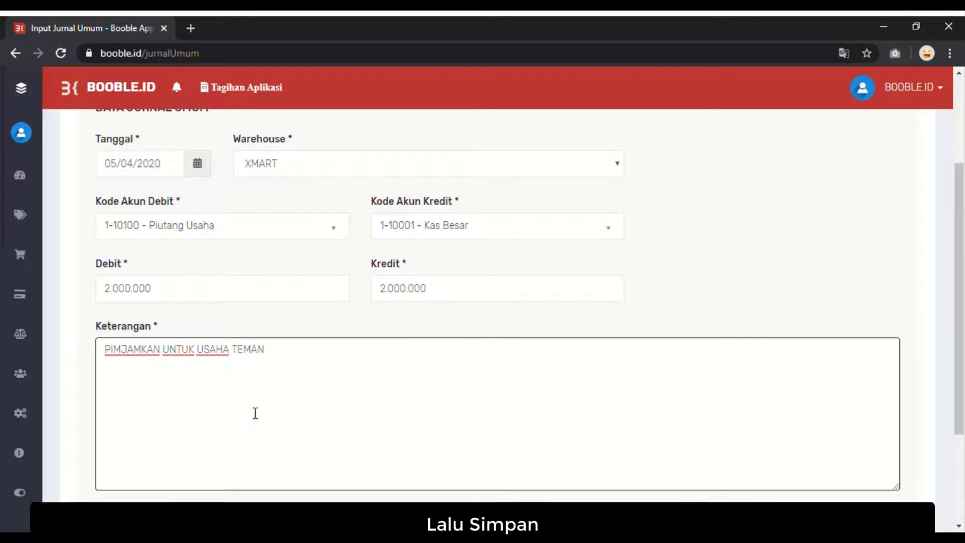
pyautogui.scroll(-3, 285, 433)
pyautogui.click(286, 434)
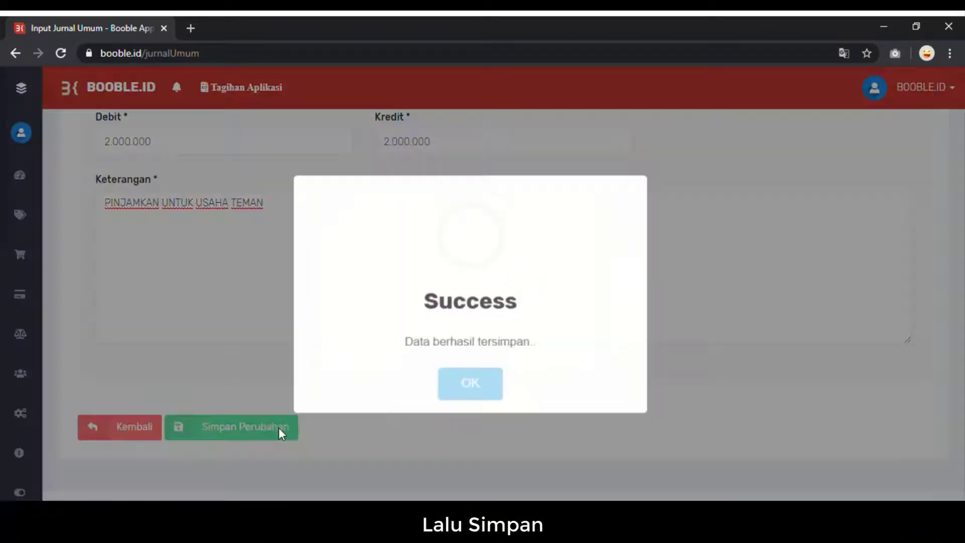
pyautogui.click(466, 381)
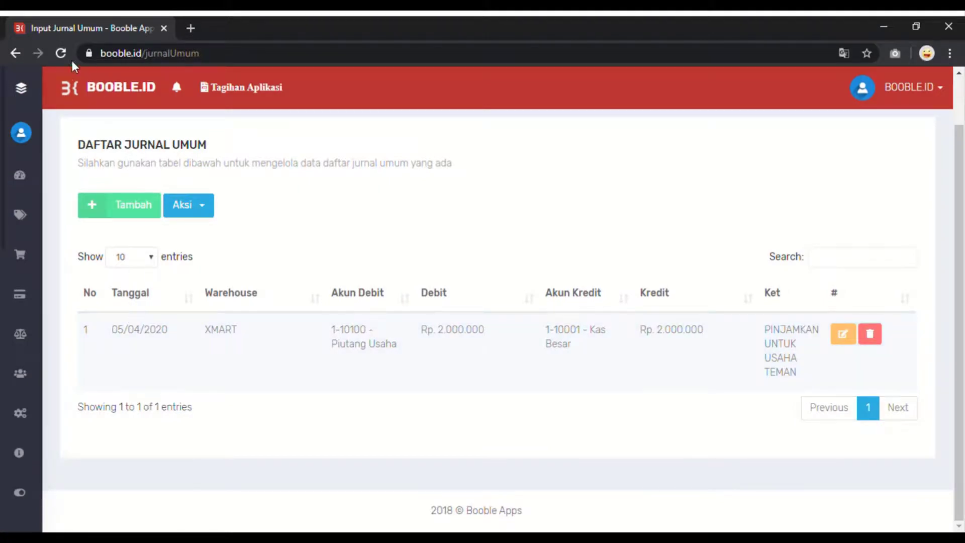
# Return to the Akuntansi features, open the Neraca report in Lap. Keuangan and set its Periode to Tanggal.
pyautogui.click(13, 52)
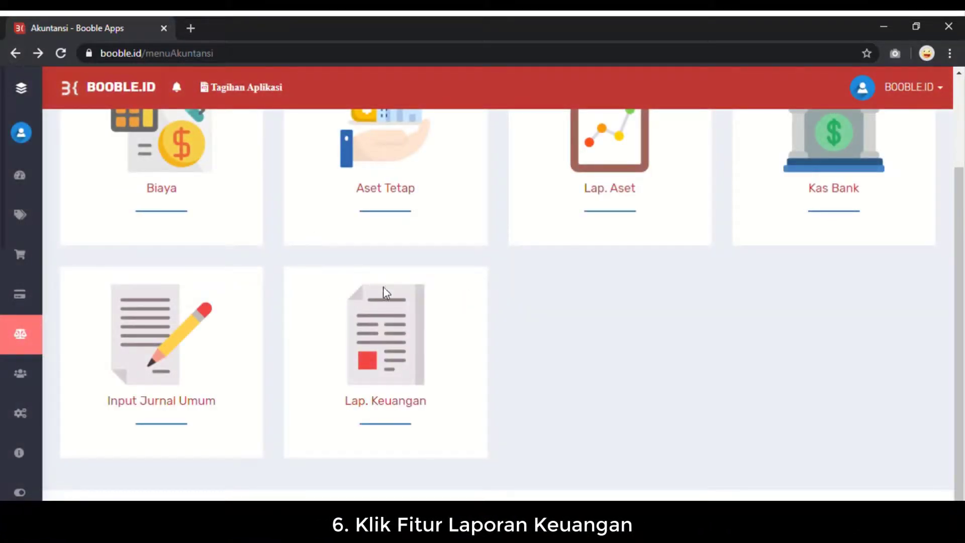
pyautogui.click(397, 366)
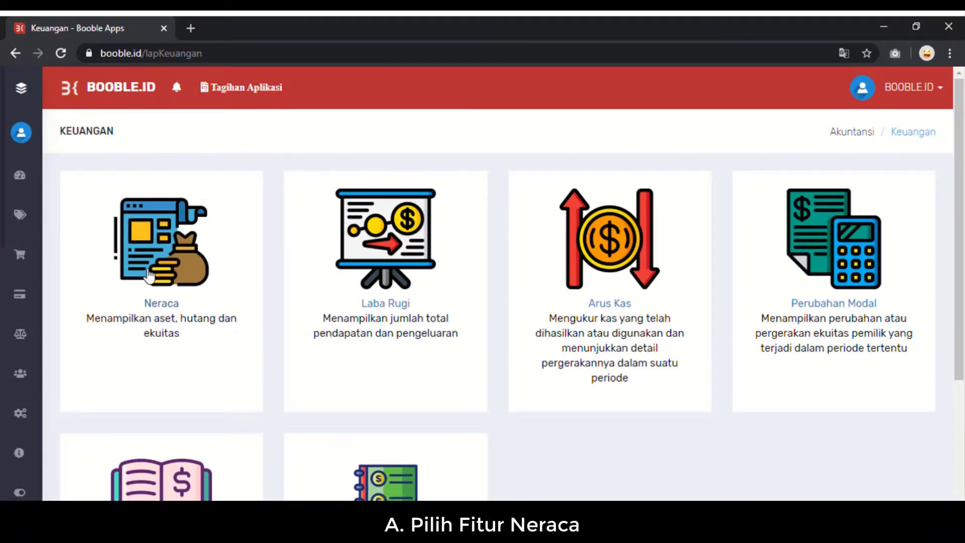
pyautogui.click(159, 250)
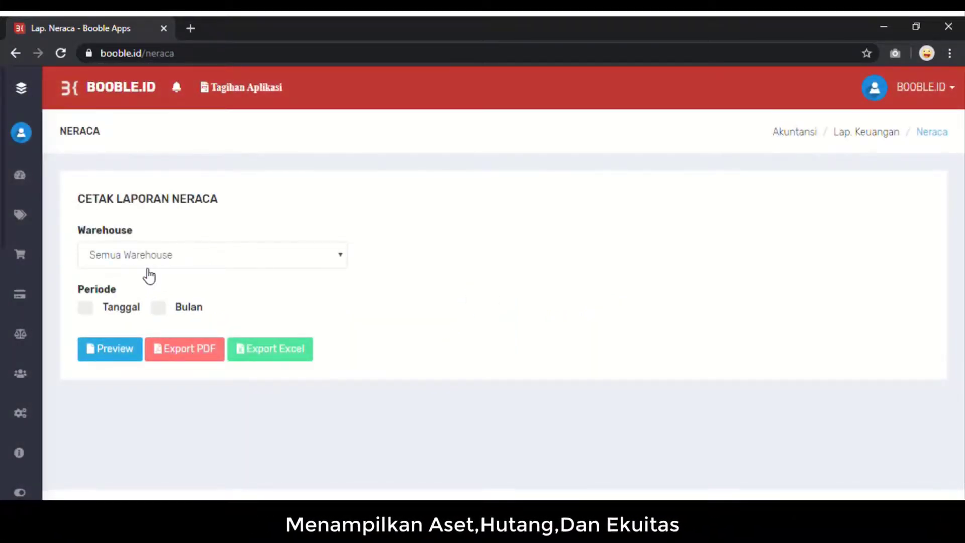
pyautogui.click(116, 315)
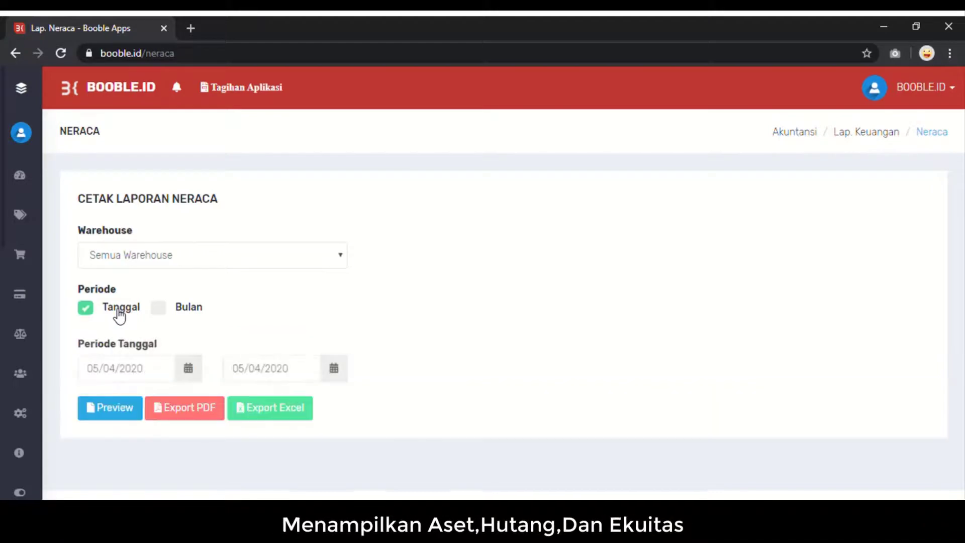
# Return to the financial reports and open Laba Rugi with its Warehouse set to Semua Warehouse and its Periode to Tanggal.
pyautogui.hotkey('alt', 'Left')
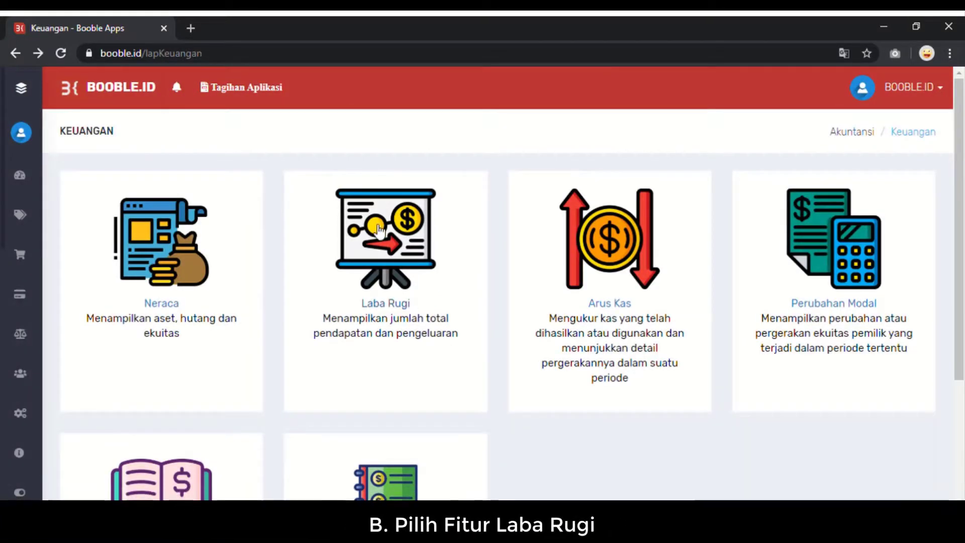
pyautogui.click(380, 248)
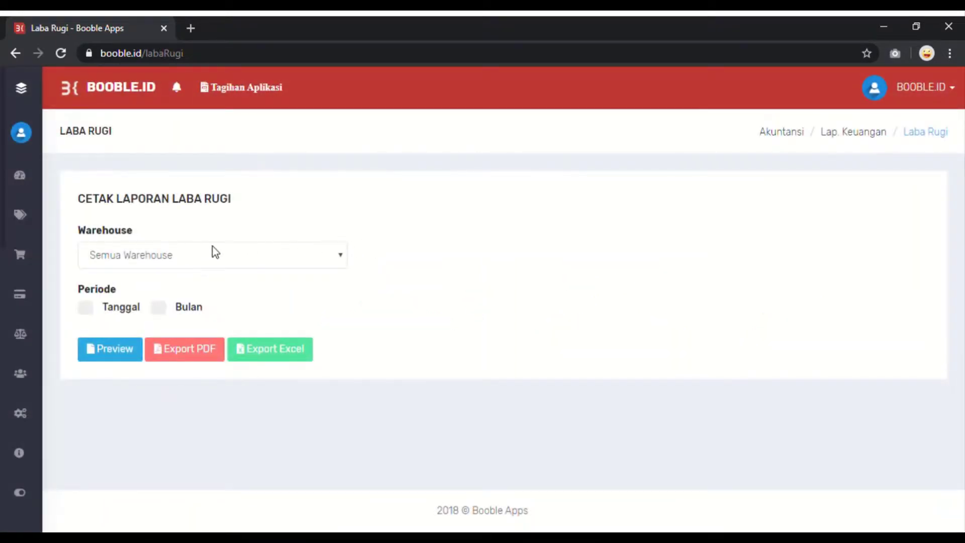
pyautogui.click(174, 255)
pyautogui.click(174, 293)
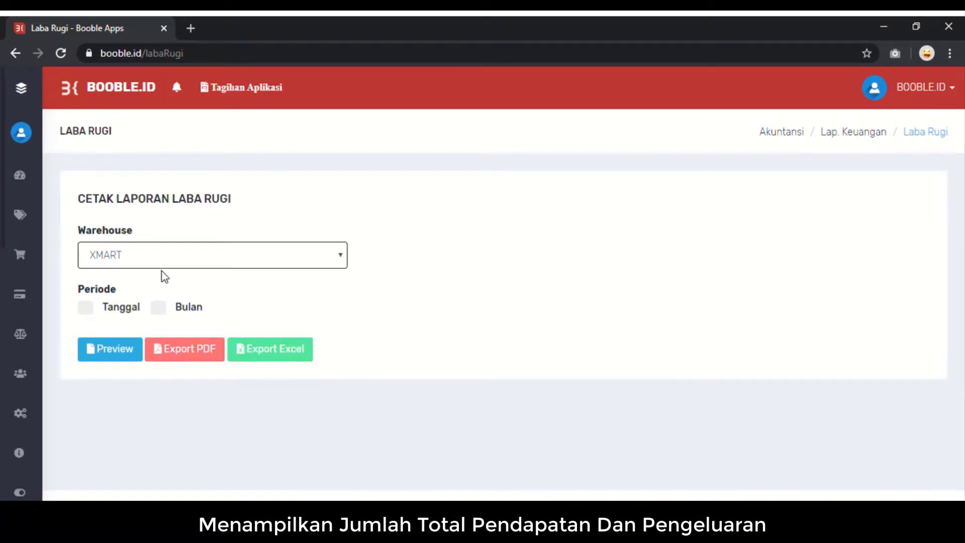
pyautogui.click(93, 309)
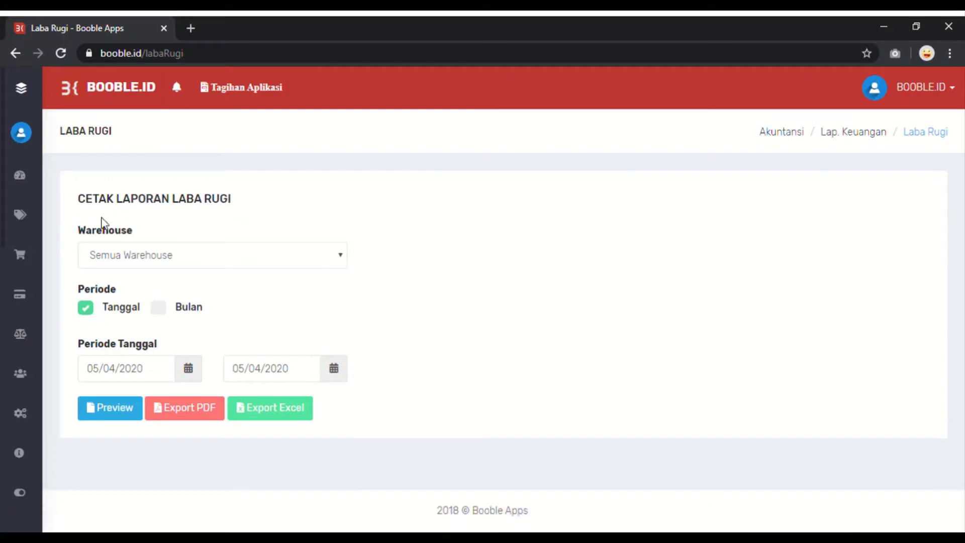
# Open the Arus Kas report and then the Perubahan Modal report, setting the Periode of each to Tanggal.
pyautogui.click(15, 53)
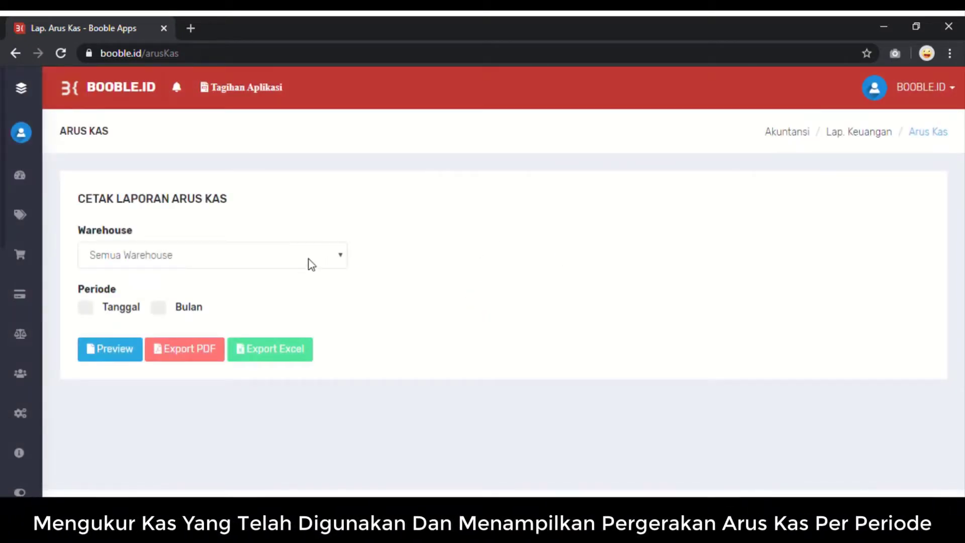
pyautogui.click(86, 307)
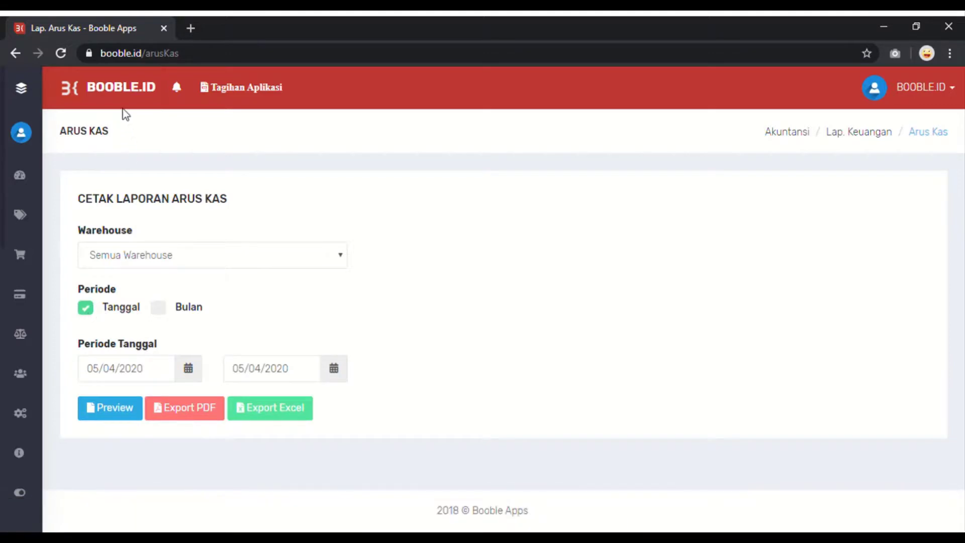
pyautogui.click(15, 53)
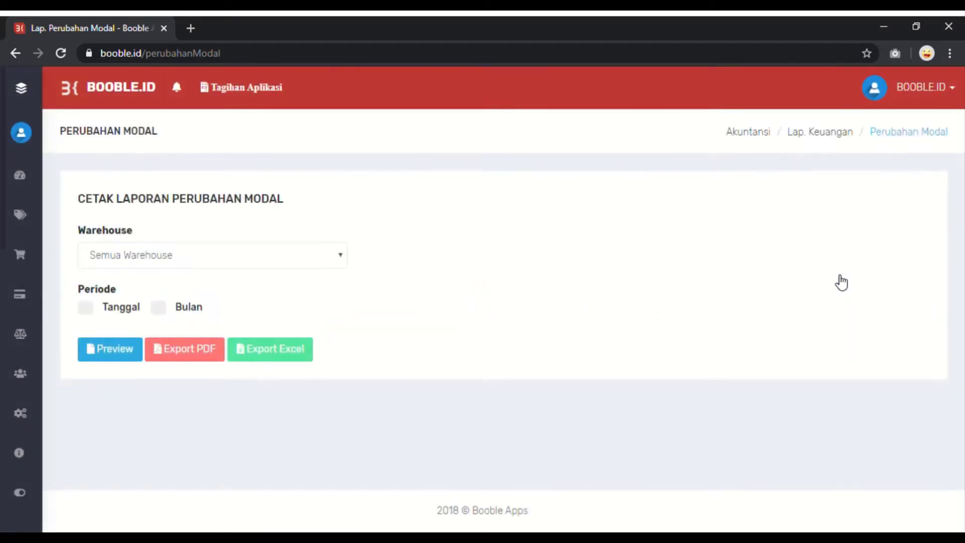
pyautogui.click(128, 315)
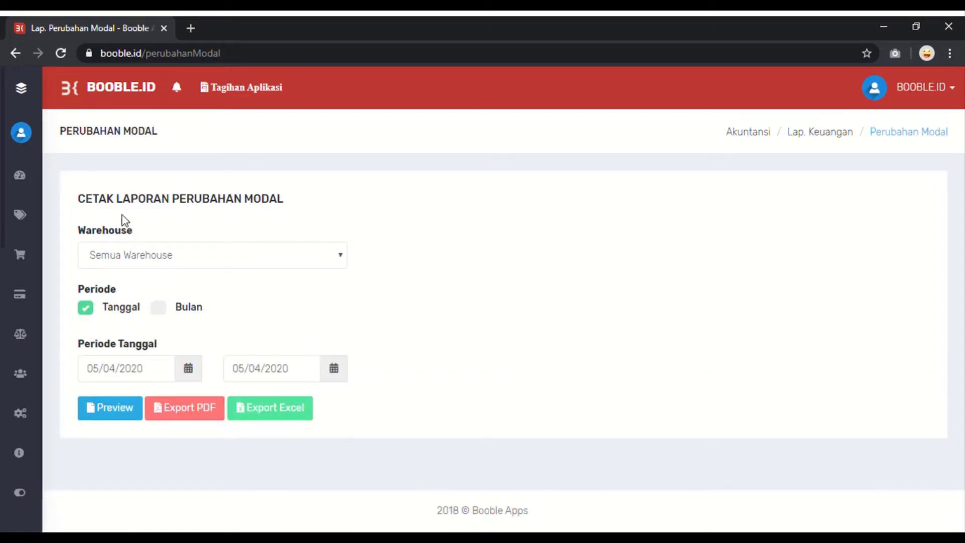
# Return to the financial reports, open Buku Besar and set its Periode to Bulan with the month 3 Maret.
pyautogui.click(17, 50)
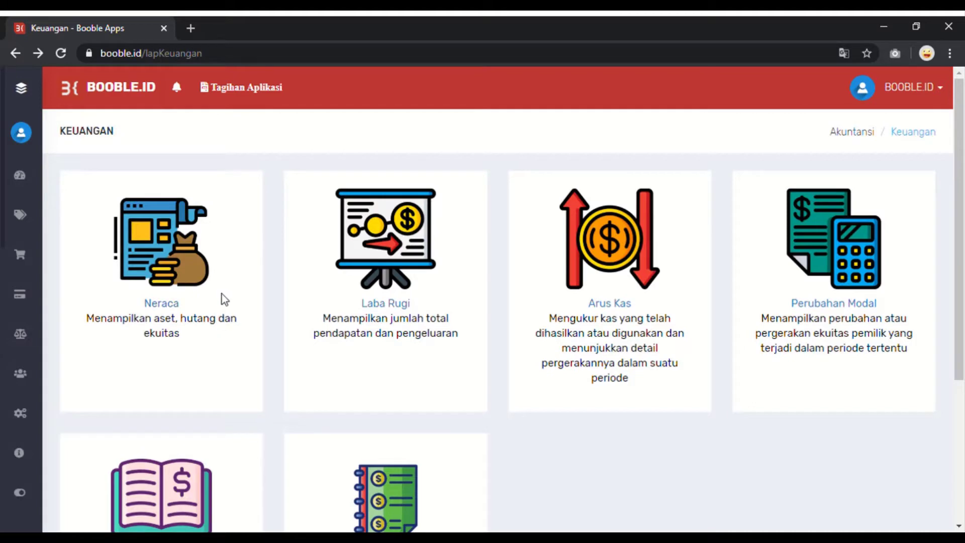
pyautogui.scroll(-3, 224, 300)
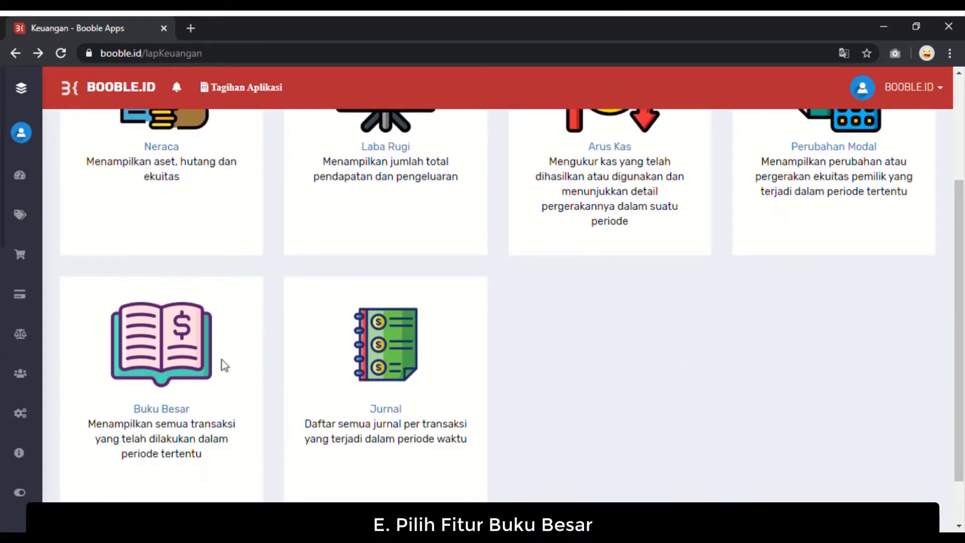
pyautogui.click(149, 384)
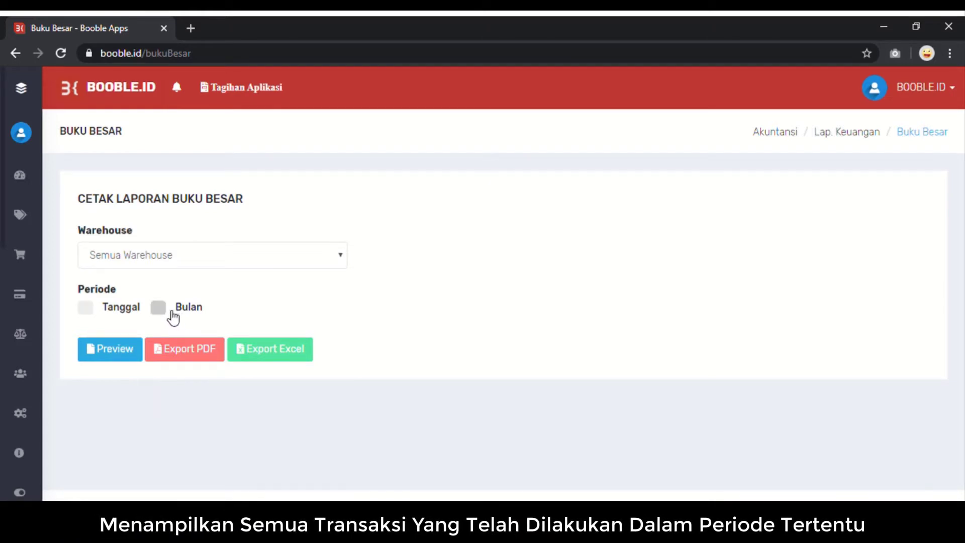
pyautogui.click(159, 308)
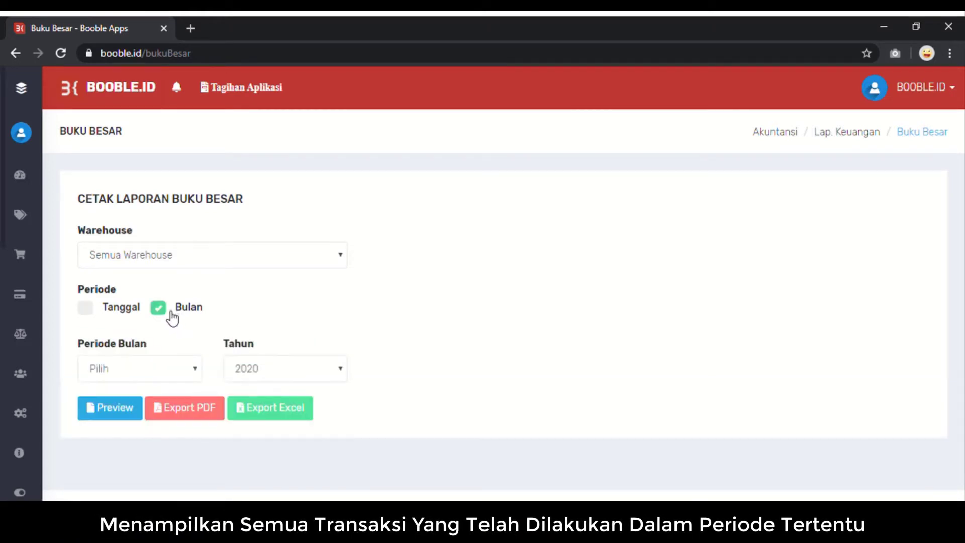
pyautogui.click(190, 372)
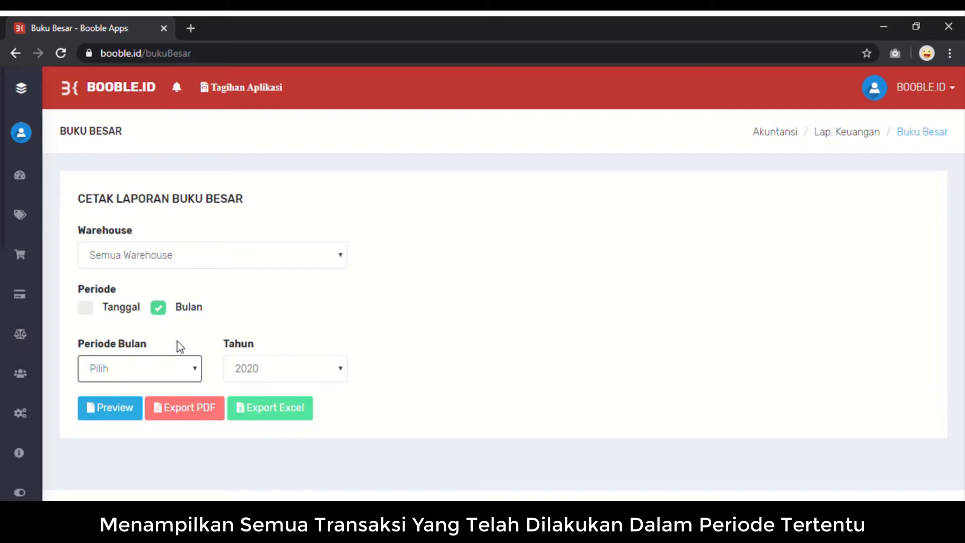
pyautogui.click(168, 229)
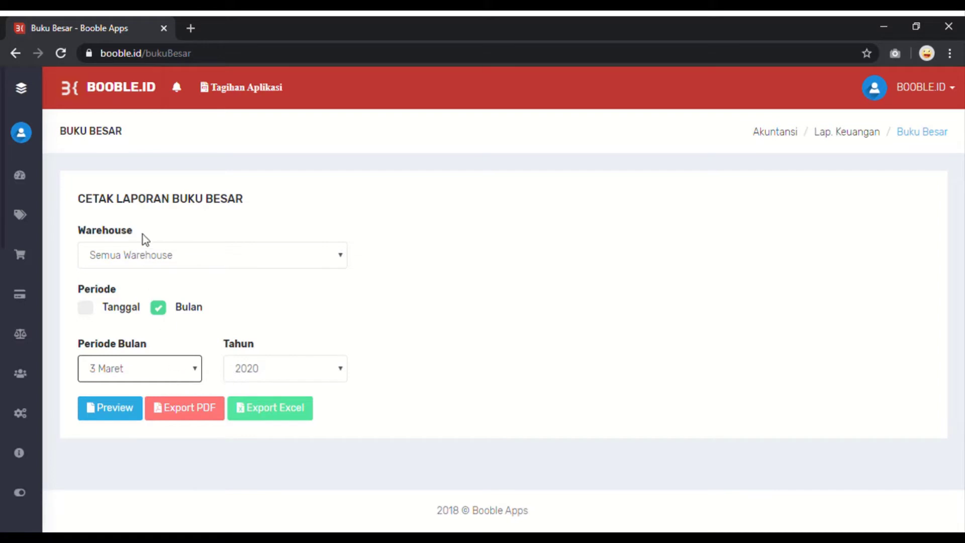
# Return to the financial reports, open Jurnal and set its Periode to Bulan with the month 4 April.
pyautogui.click(14, 54)
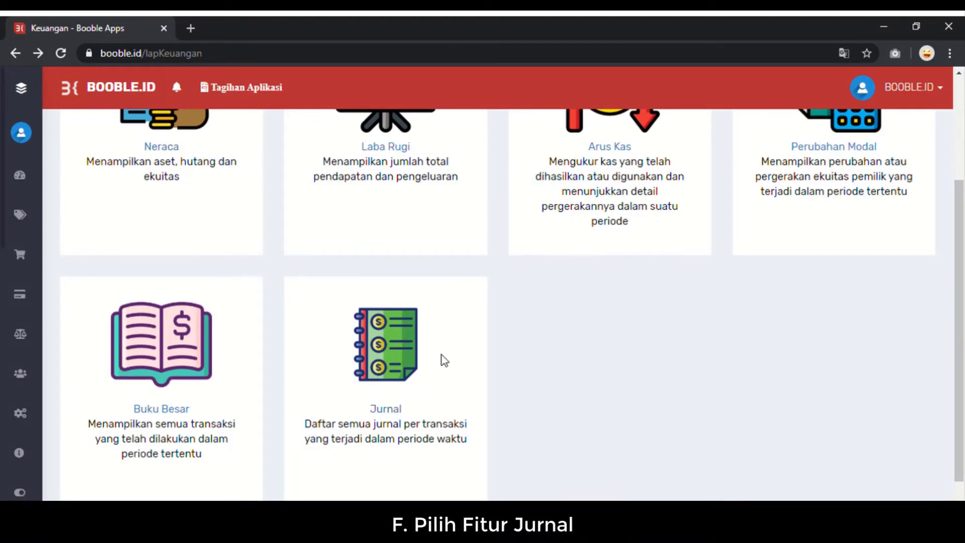
pyautogui.click(383, 358)
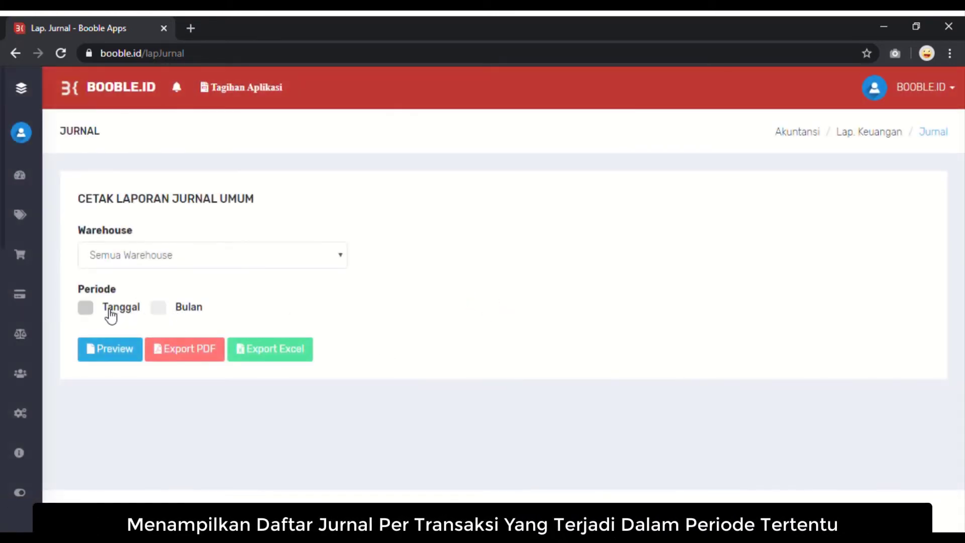
pyautogui.click(166, 314)
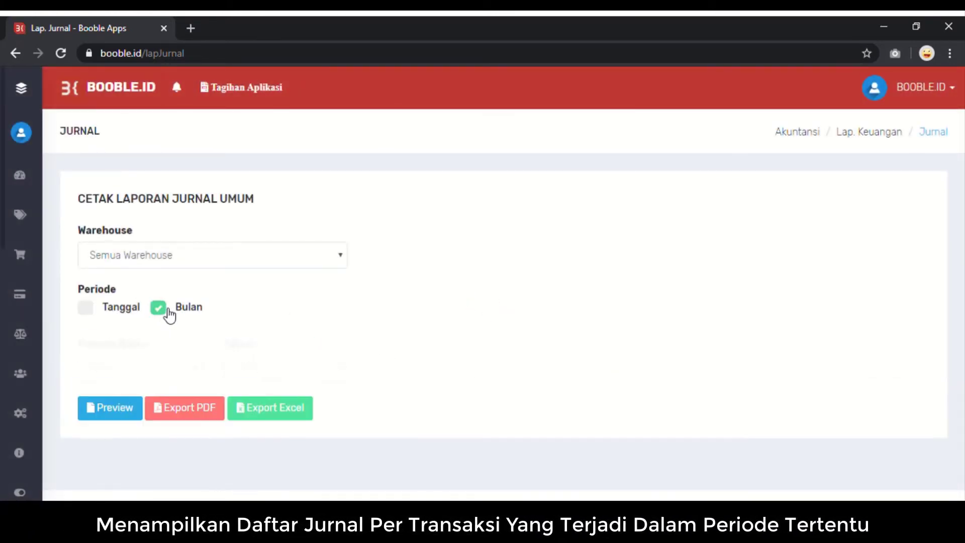
pyautogui.click(161, 369)
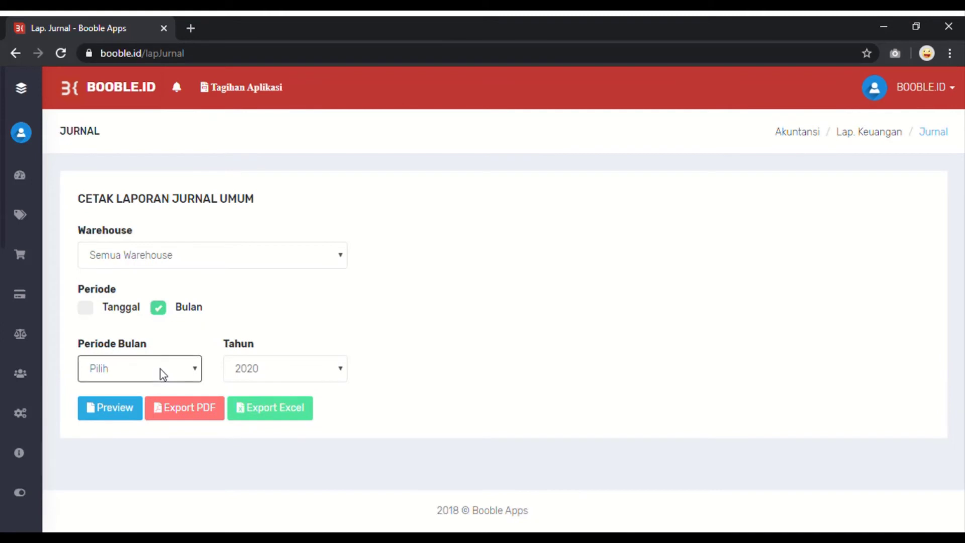
pyautogui.click(177, 249)
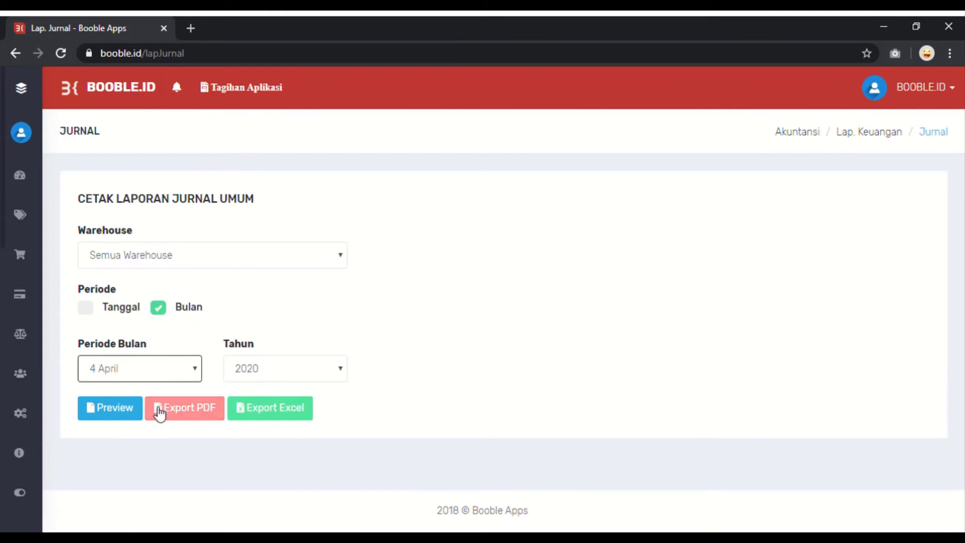